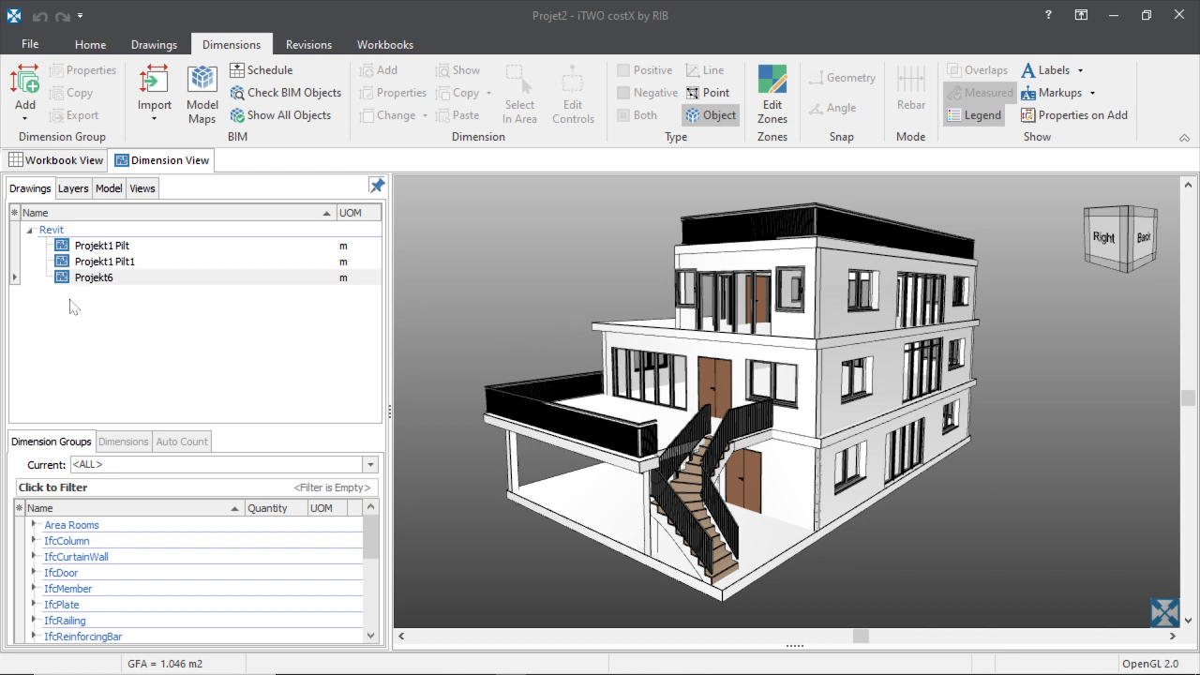
Delete the Projekt6 drawing from the Revit folder, including its associated dimensions and dimension groups
mouse_move(97, 286)
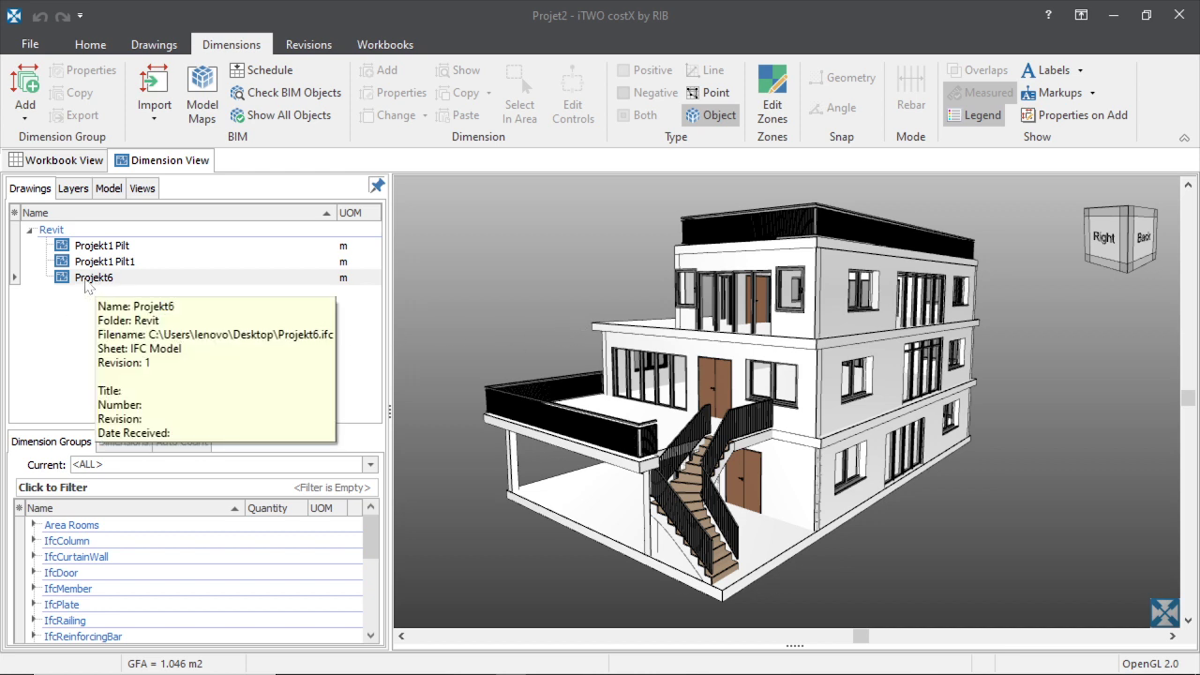
right_click(88, 277)
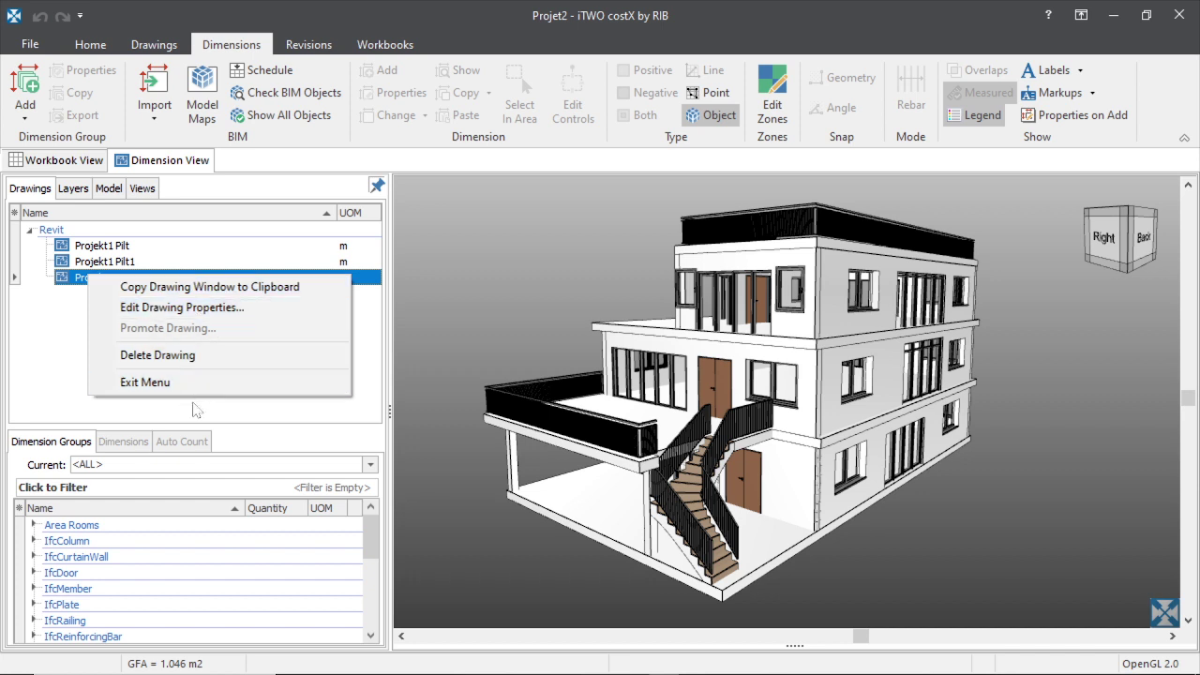
left_click(157, 355)
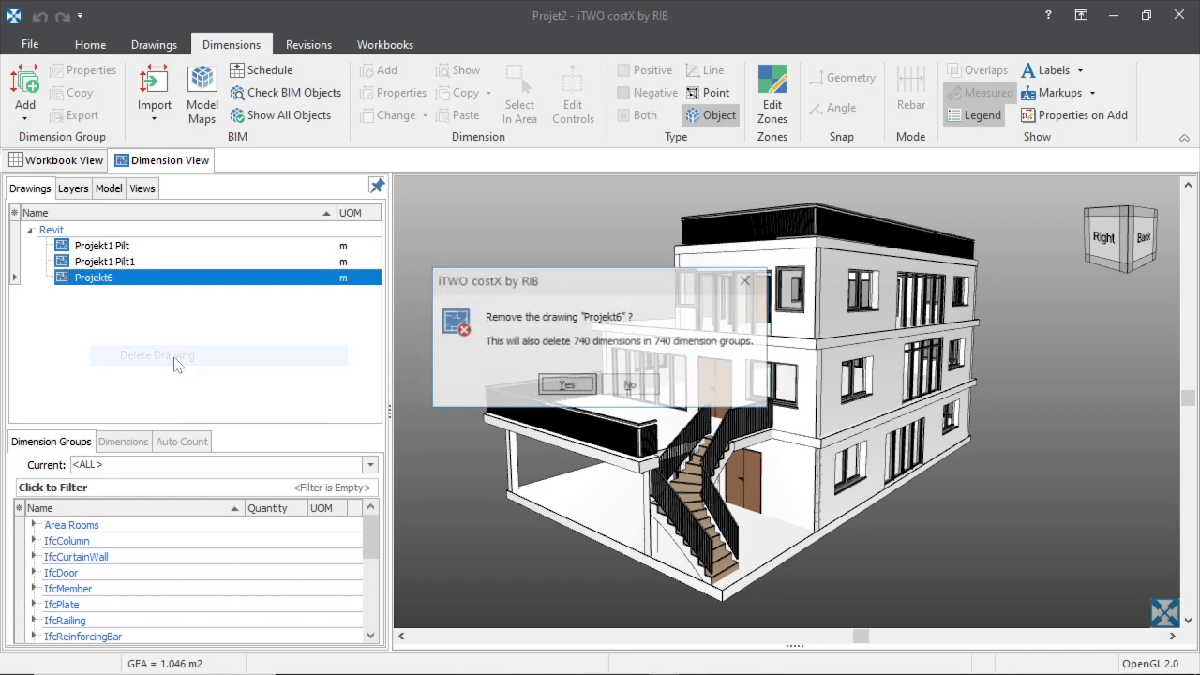
left_click(567, 385)
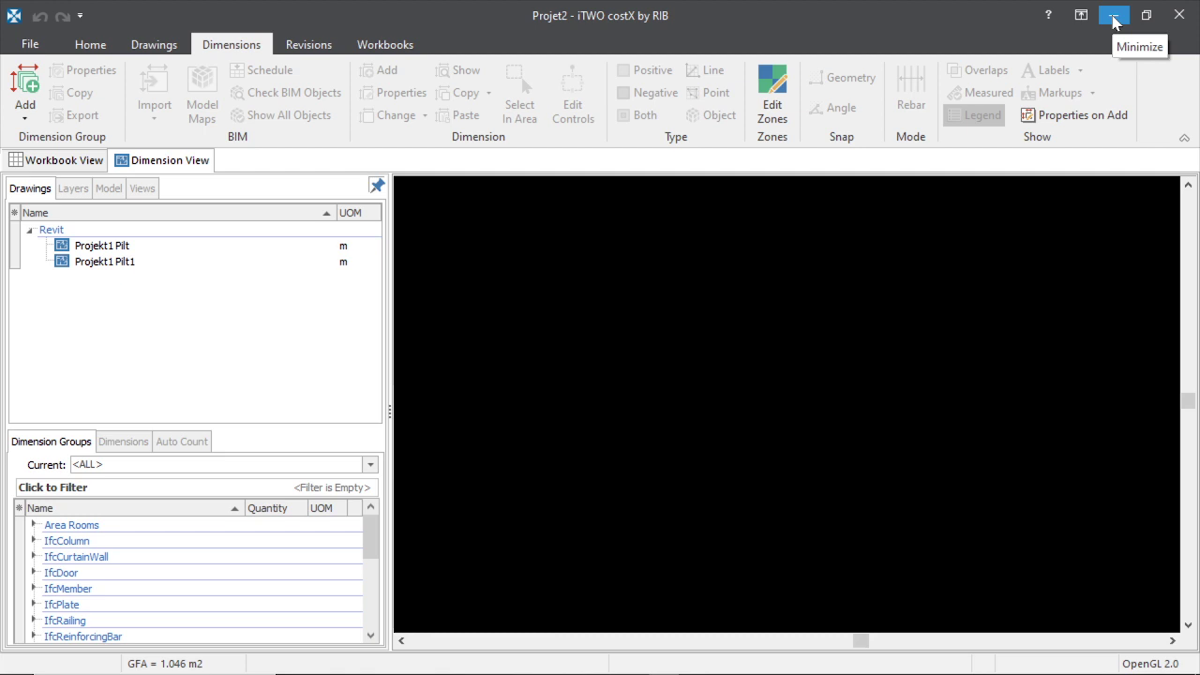
Switch to Revit 2023, open the recent Projekt6 model and examine the building in its {3D} view
left_click(1113, 16)
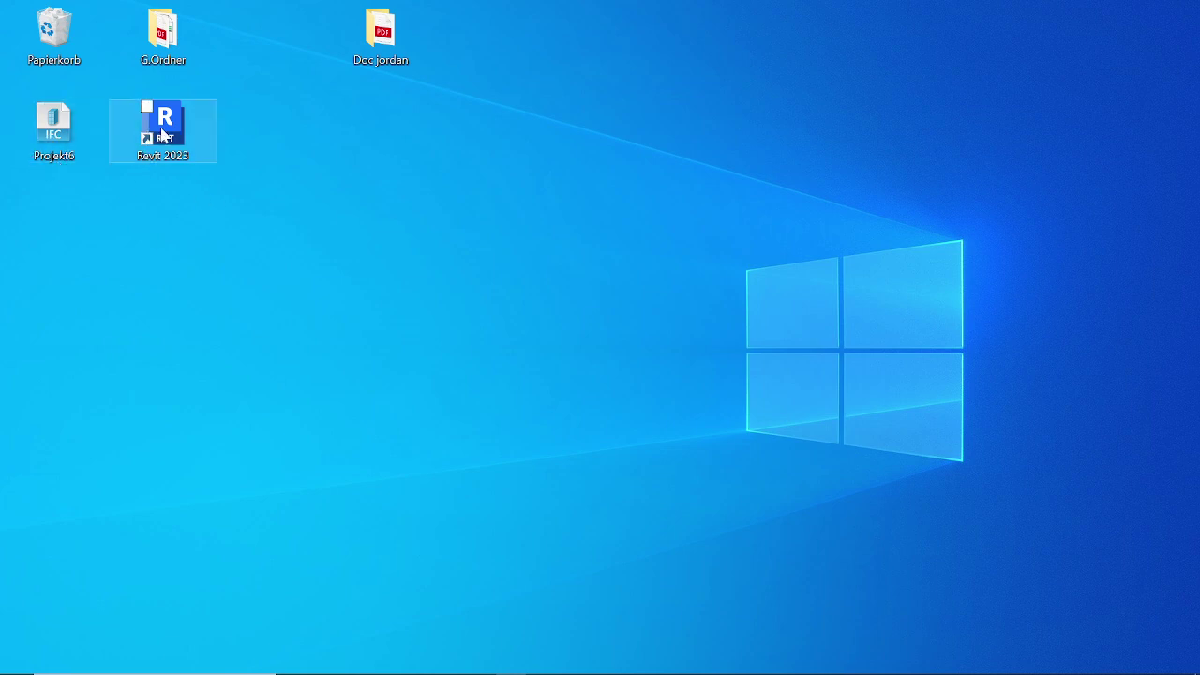
double_click(168, 129)
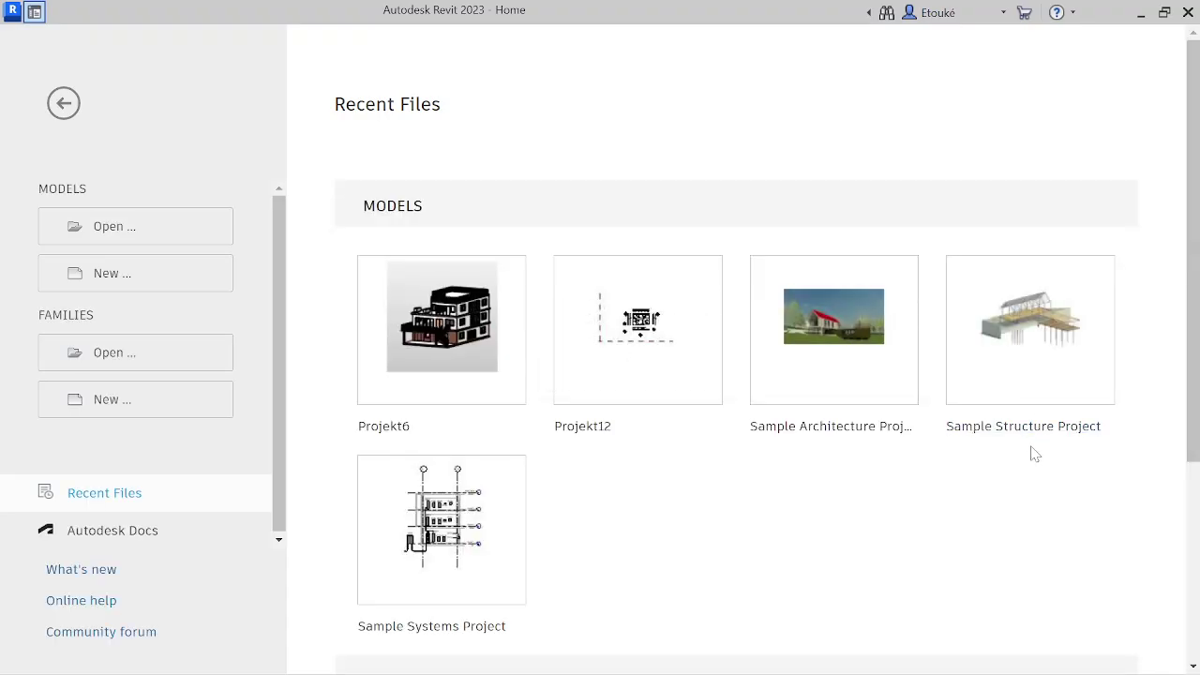
left_click(459, 336)
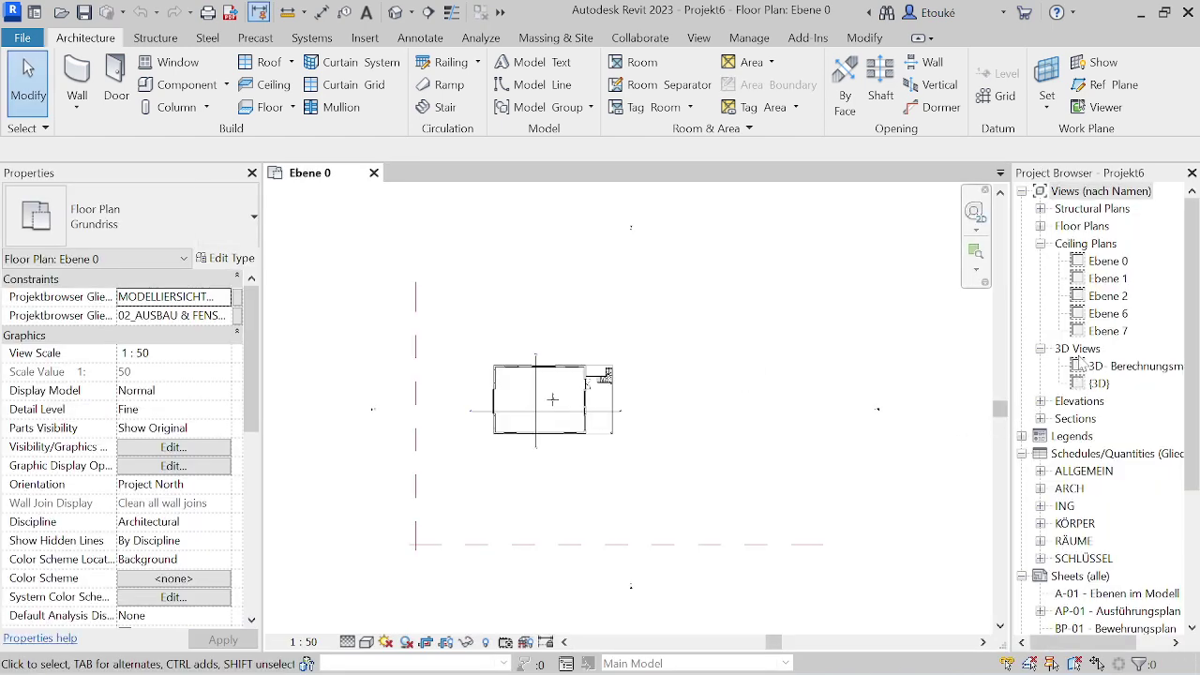
double_click(1098, 383)
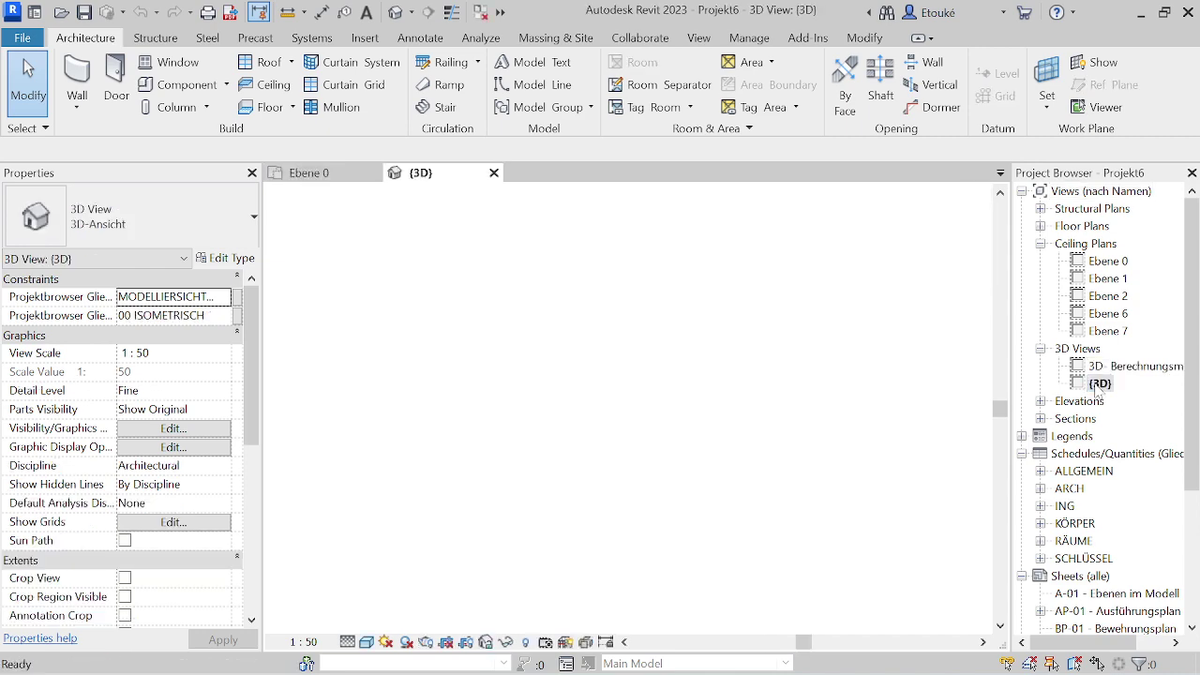
scroll(825, 421, "up", 1)
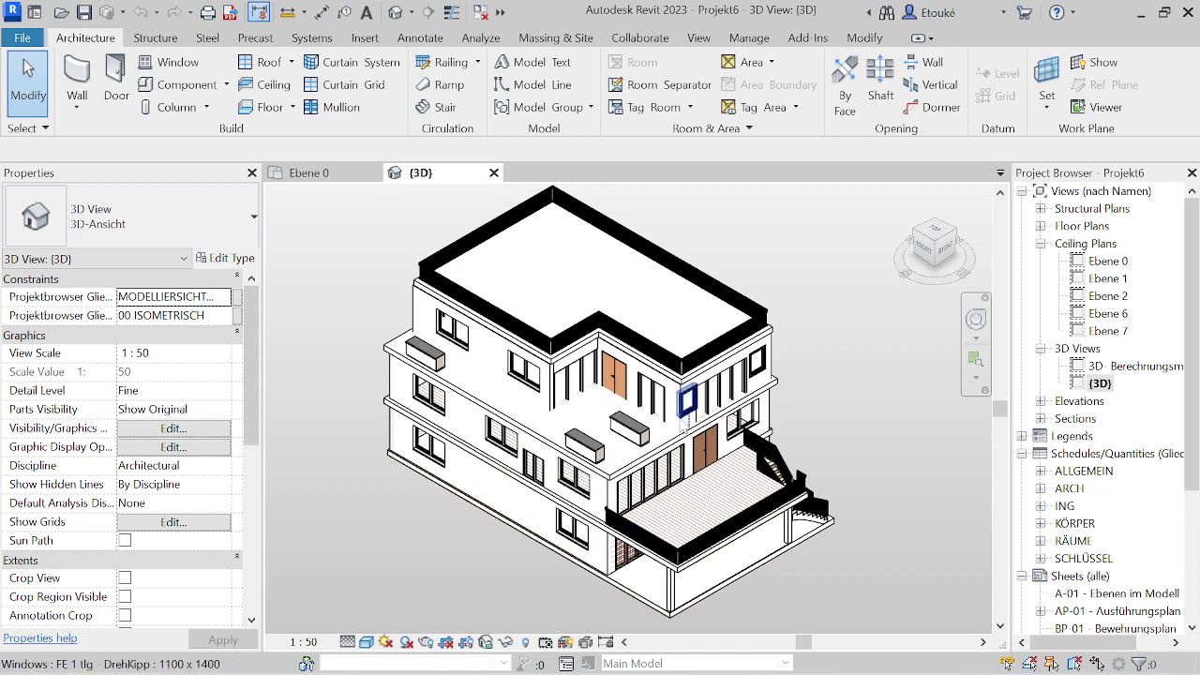
left_click(935, 246)
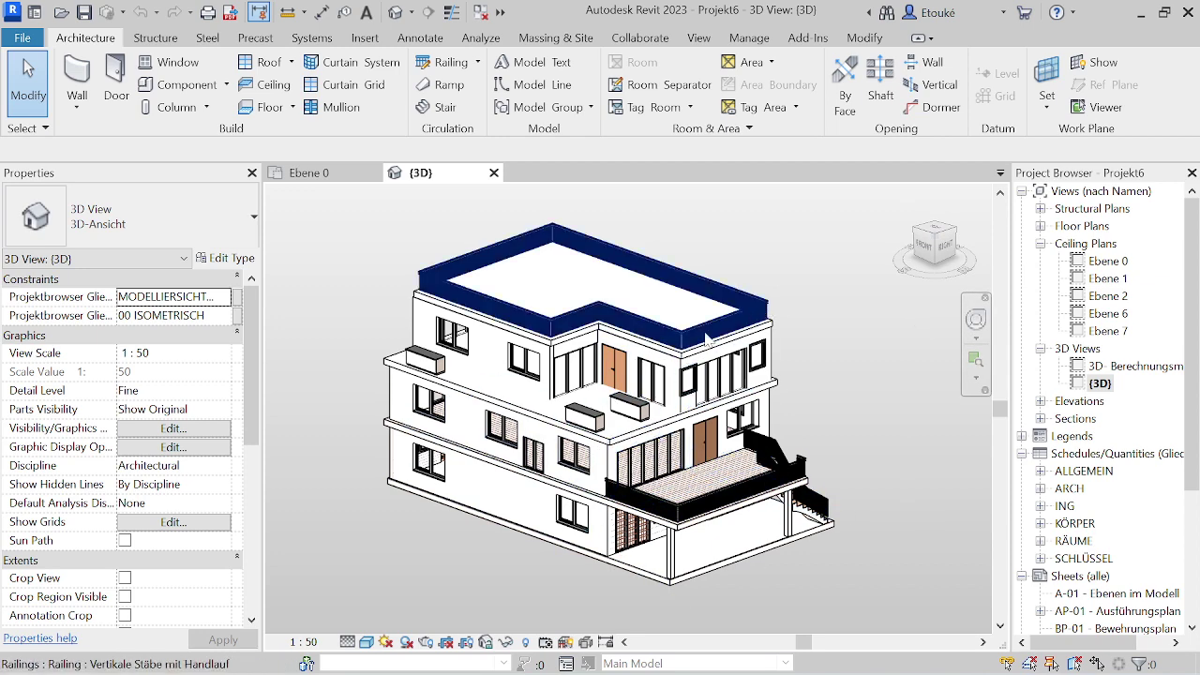
Return to iTWO costX and add the Projekt6 IFC file from the Desktop as a new drawing
left_click(1139, 11)
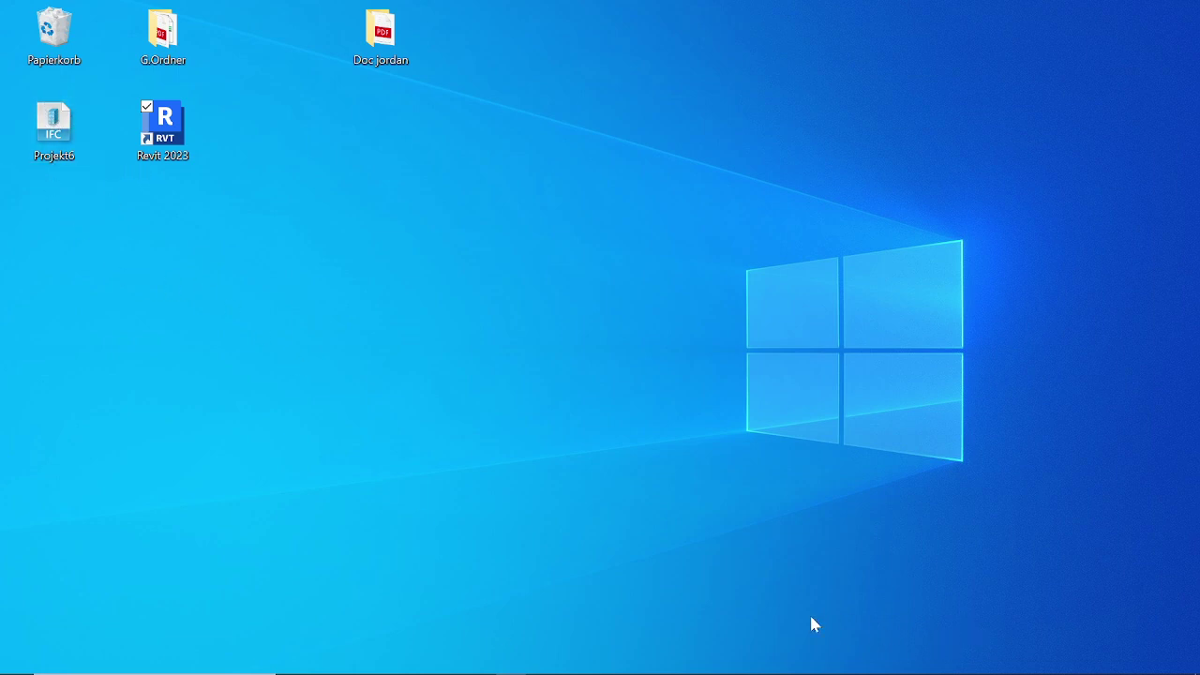
mouse_move(823, 668)
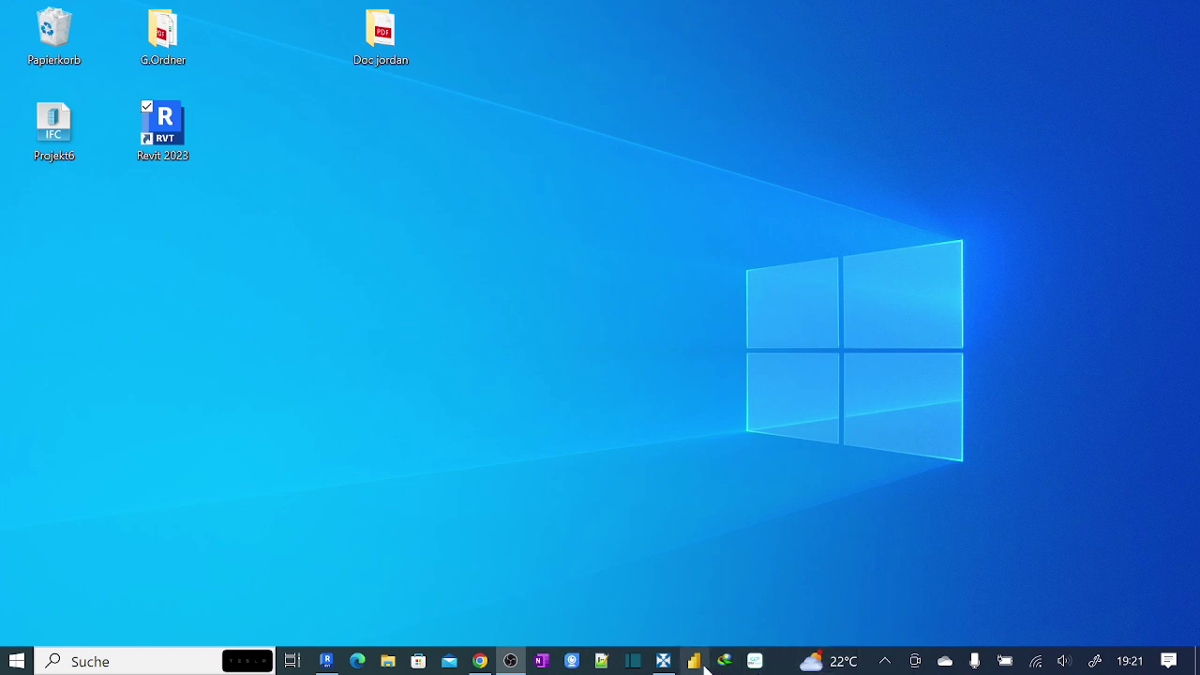
left_click(663, 661)
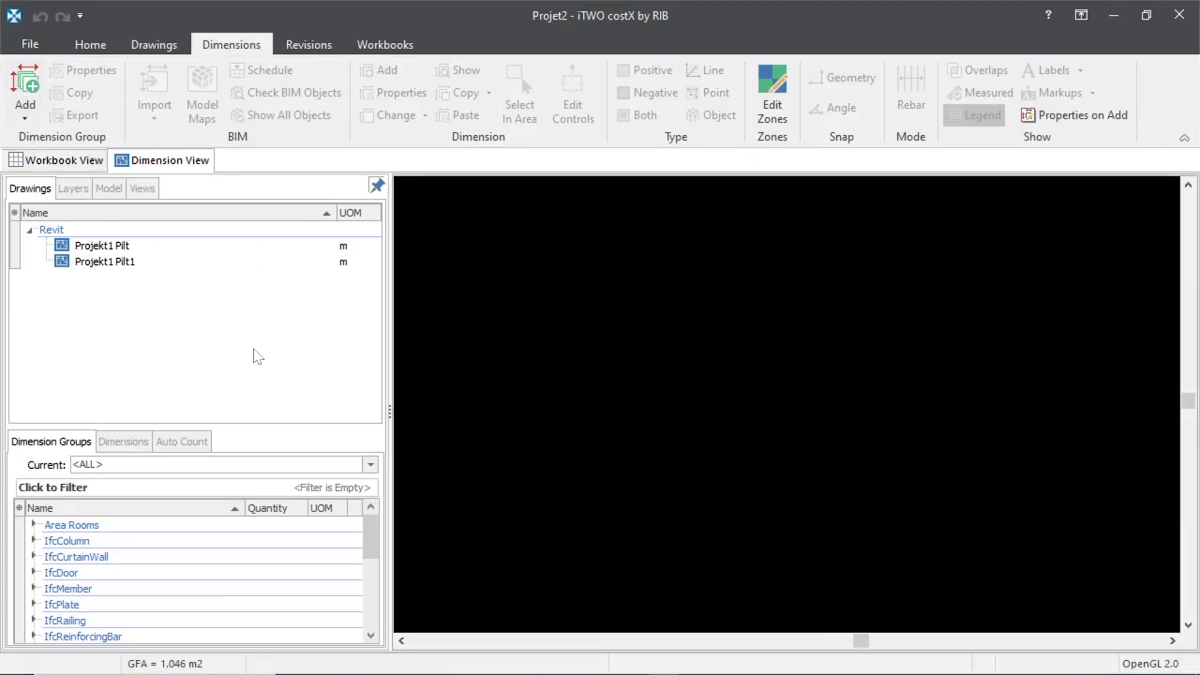
left_click(159, 47)
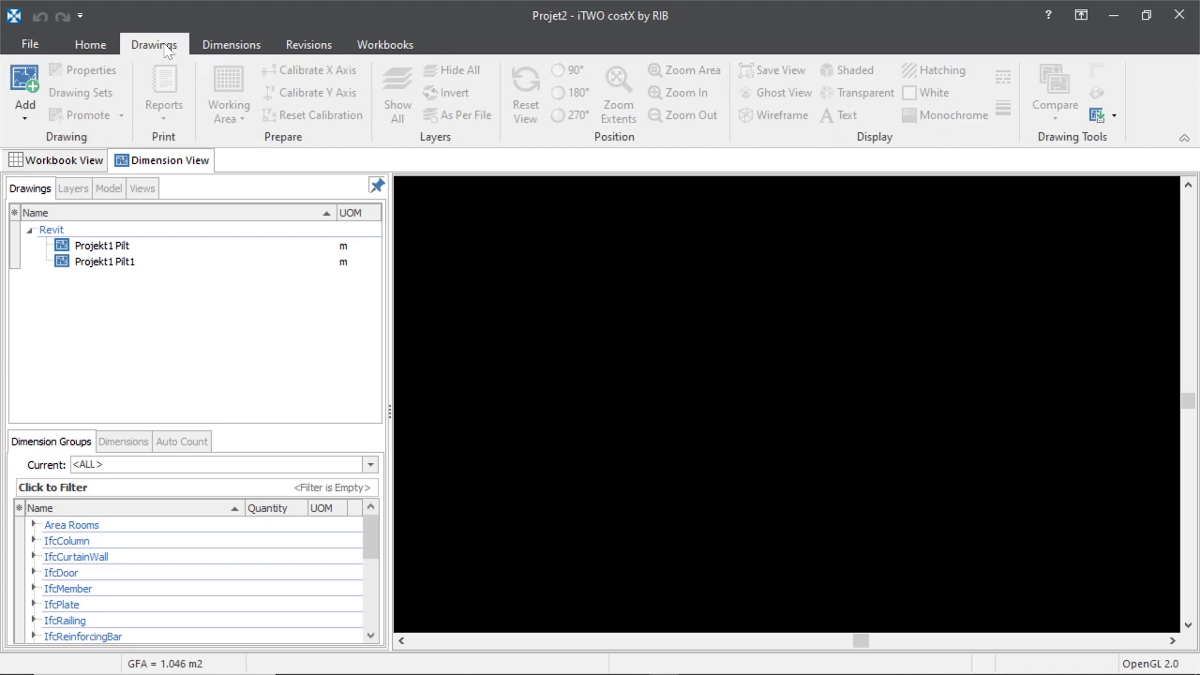
left_click(27, 107)
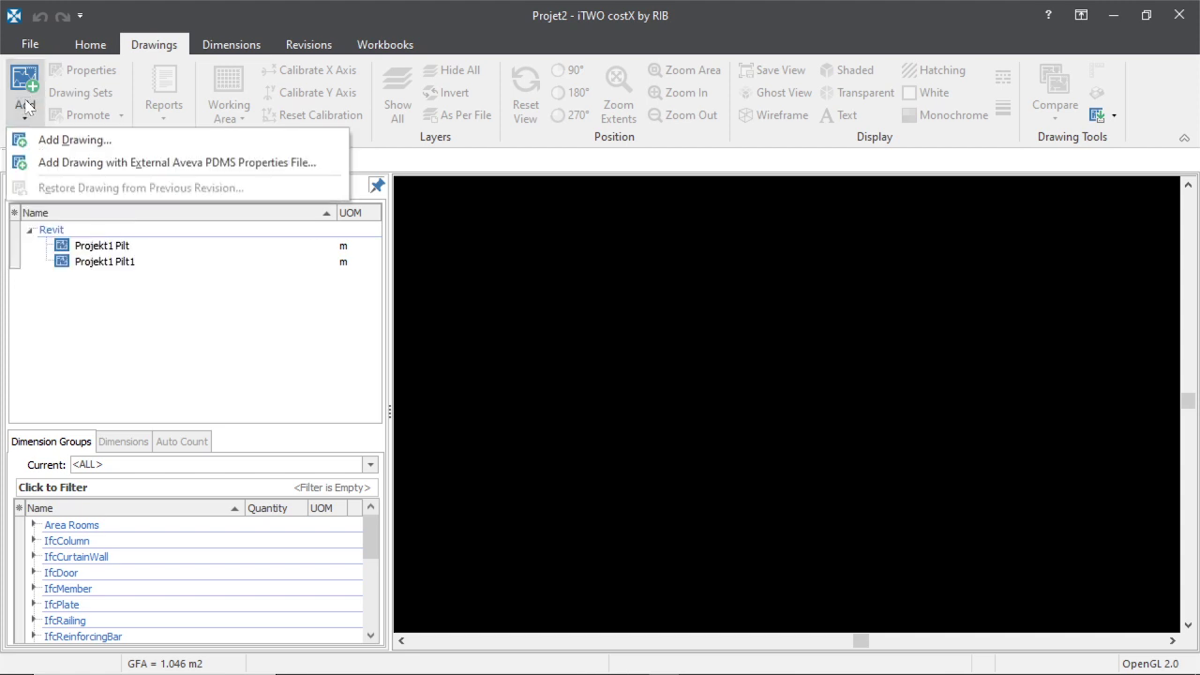
left_click(75, 141)
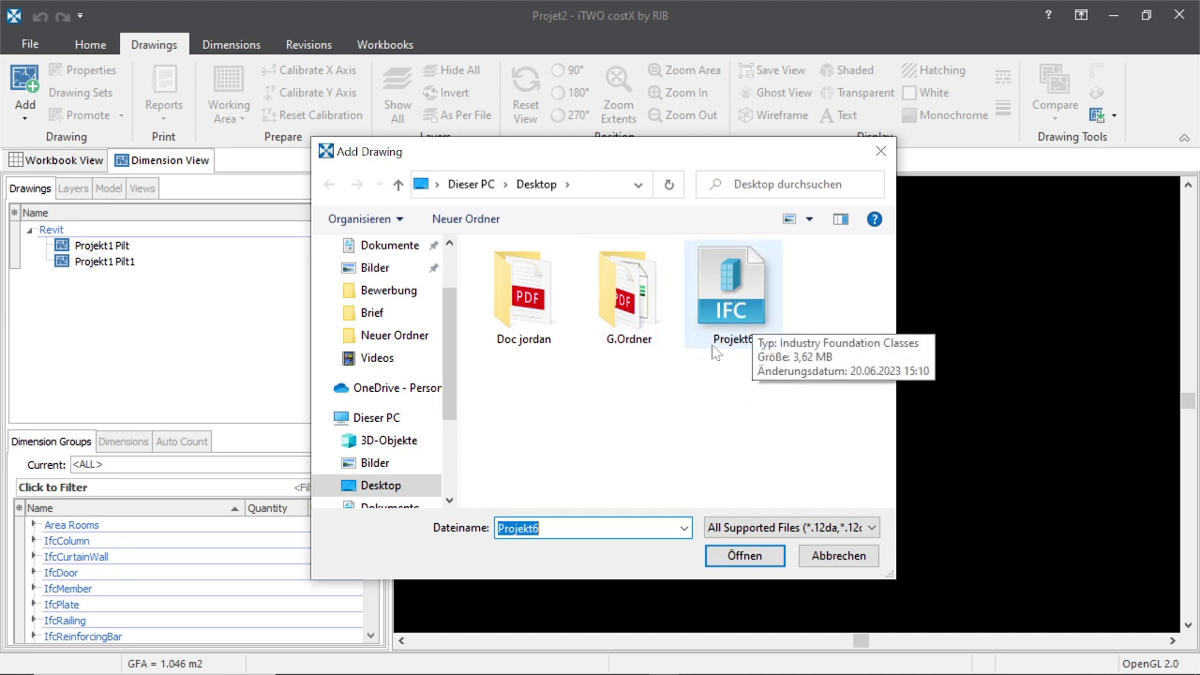
double_click(739, 306)
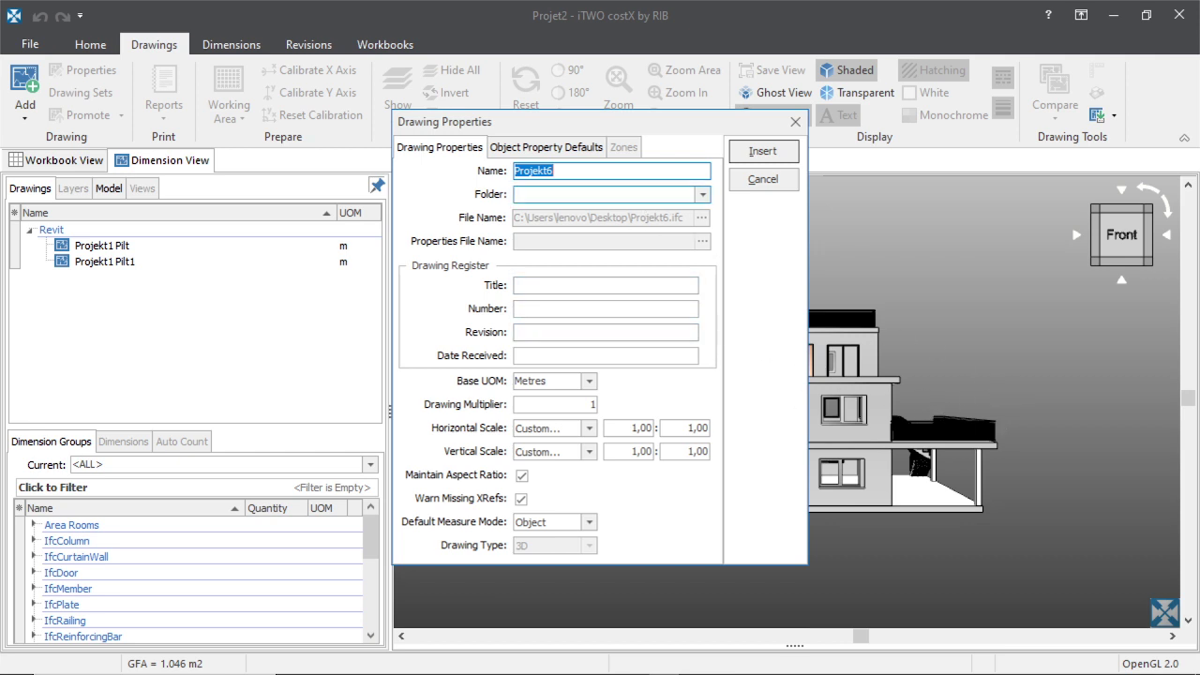
Assign the new Projekt6 drawing to the Revit folder and insert it into the project
left_click(706, 198)
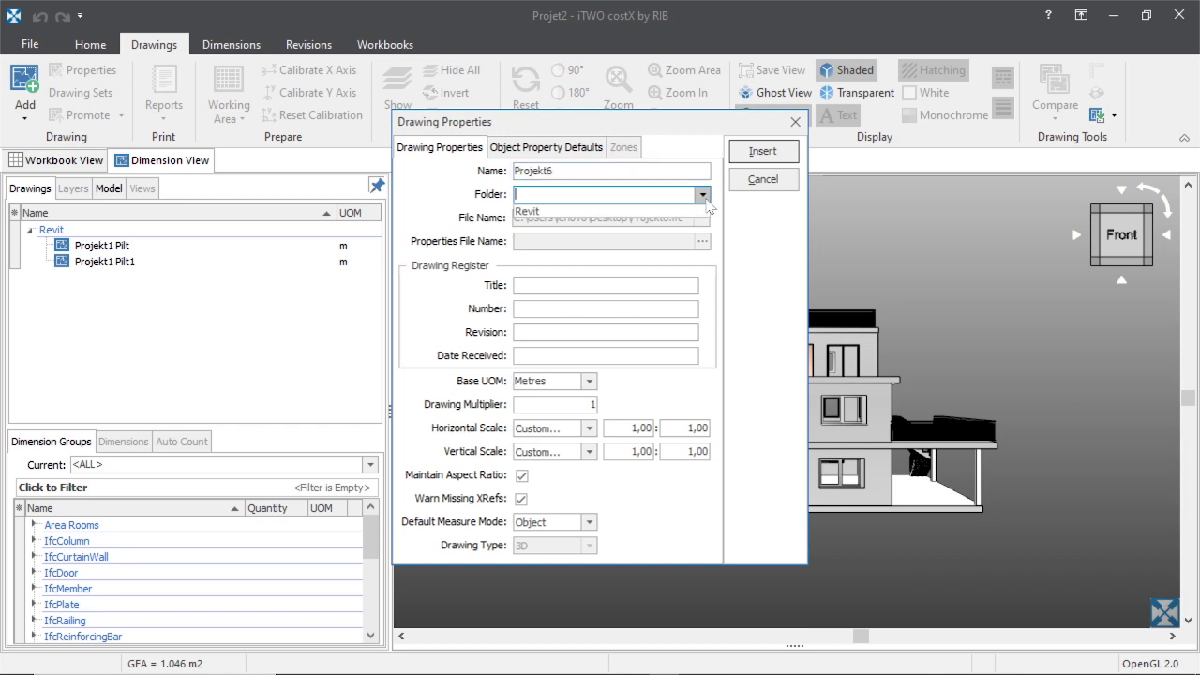
left_click(536, 212)
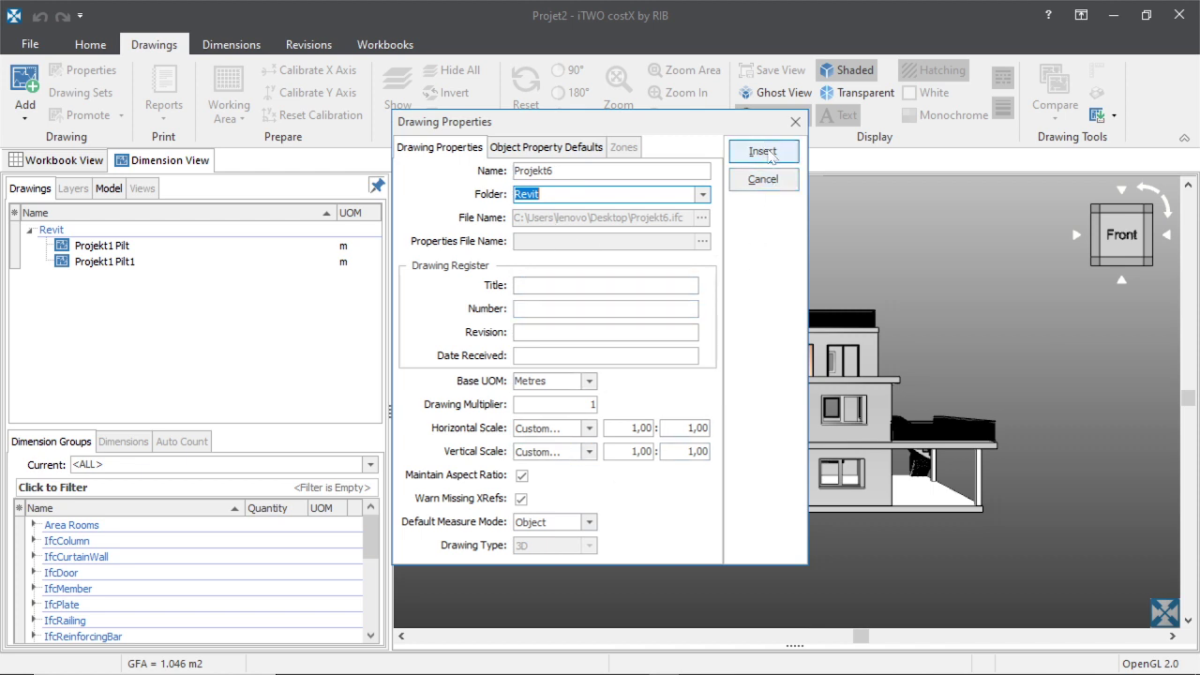
left_click(773, 157)
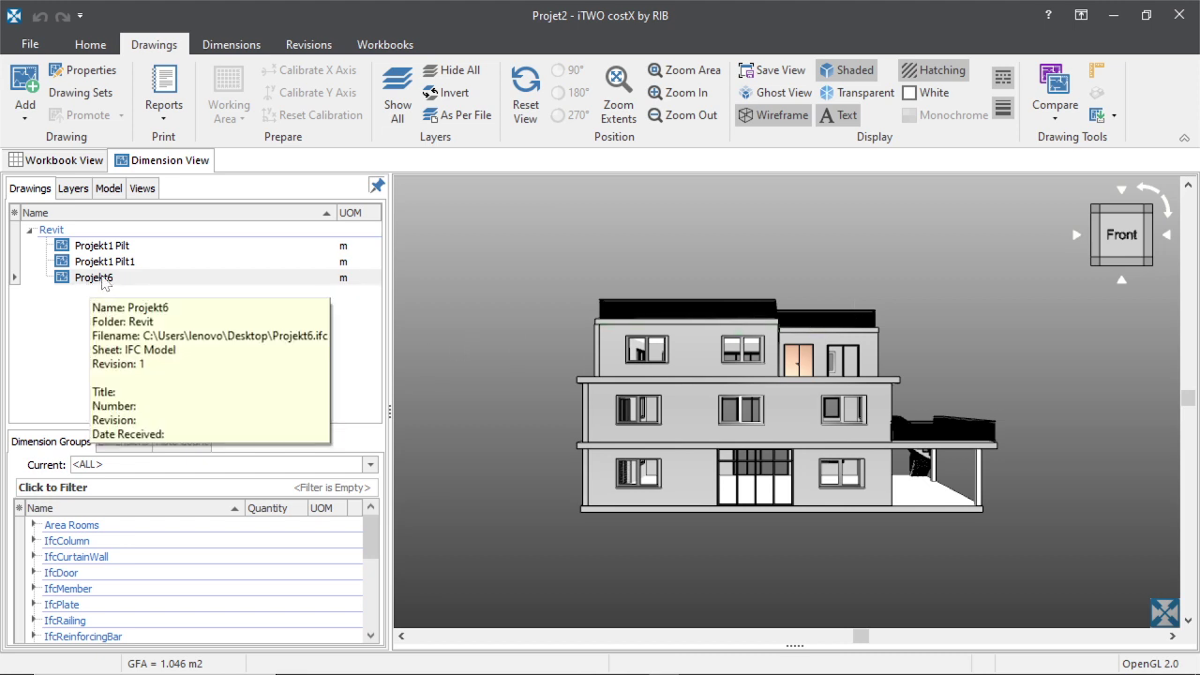
Examine the front elevation of the Projekt6 model, both close up and as a whole
left_click(98, 279)
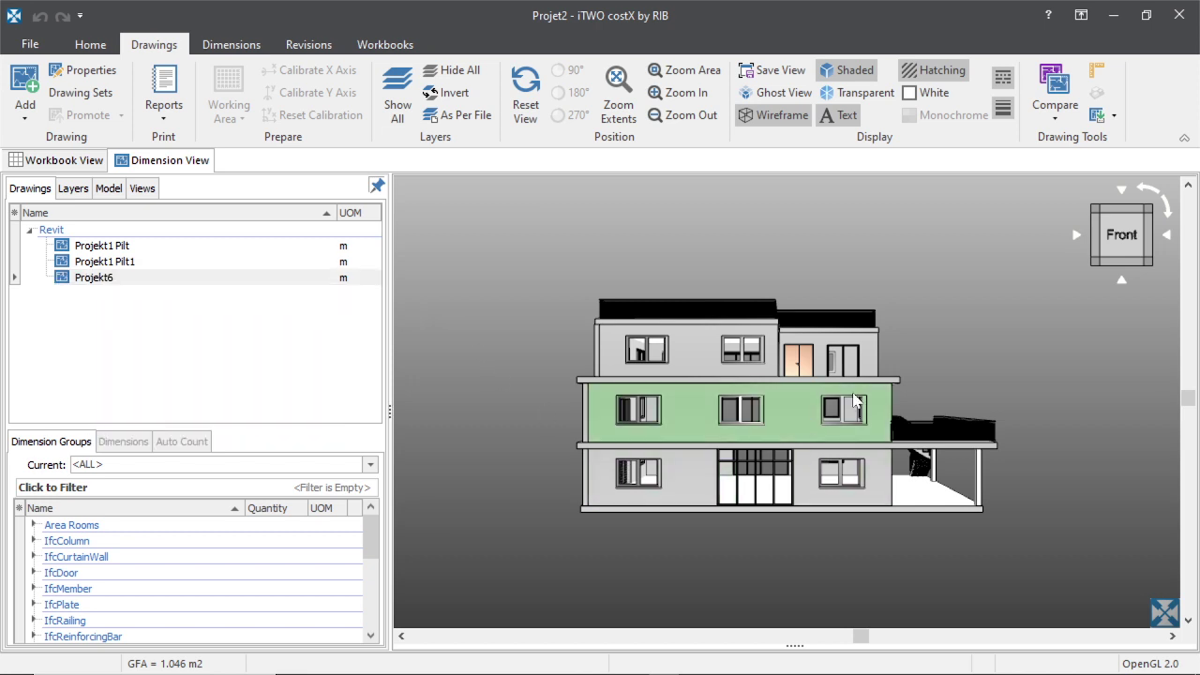
scroll(525, 320, "down", 2)
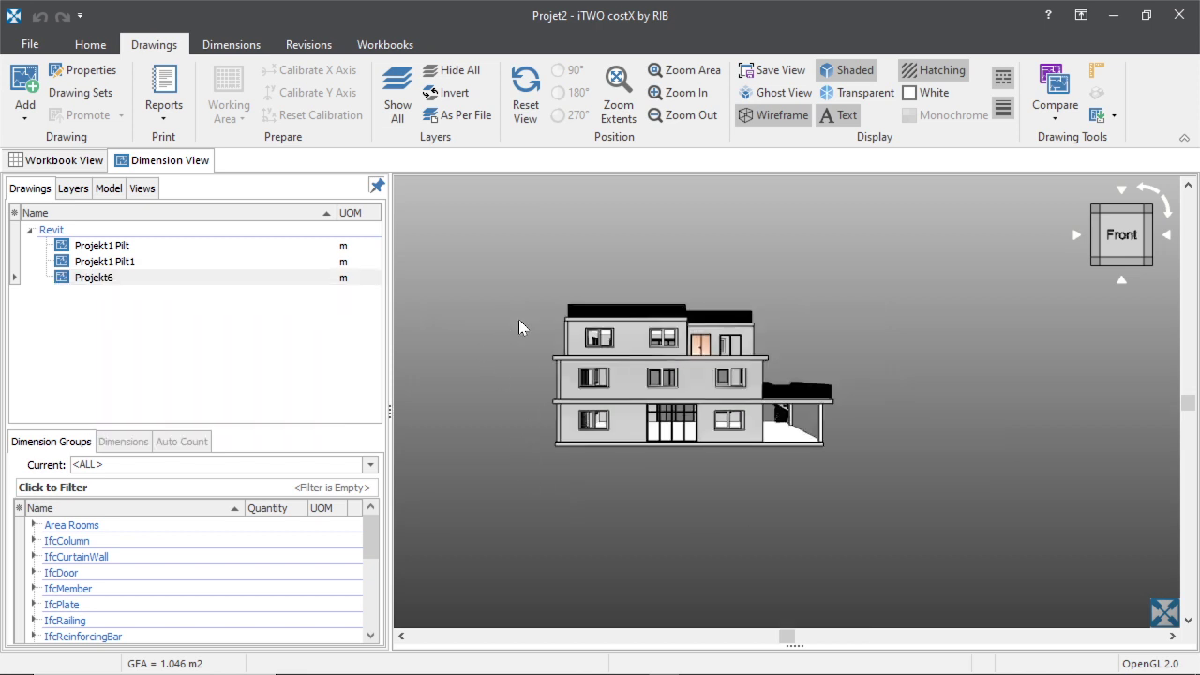
scroll(582, 370, "up", 2)
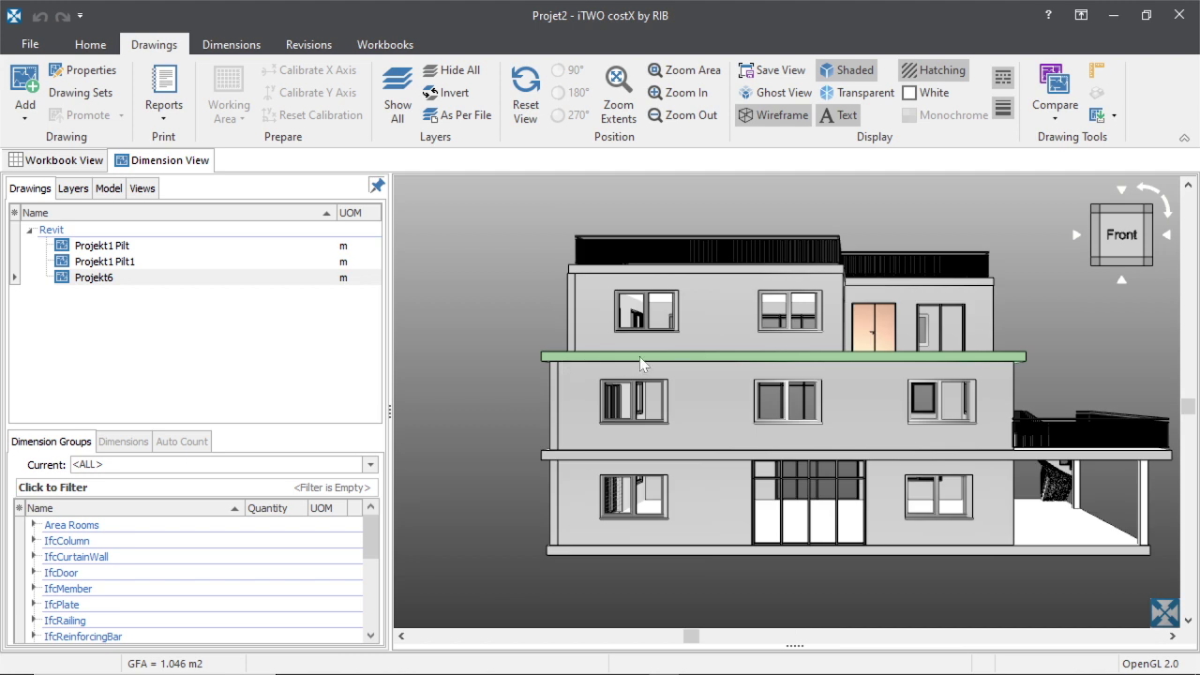
scroll(522, 340, "down", 1)
scroll(516, 340, "up", 4)
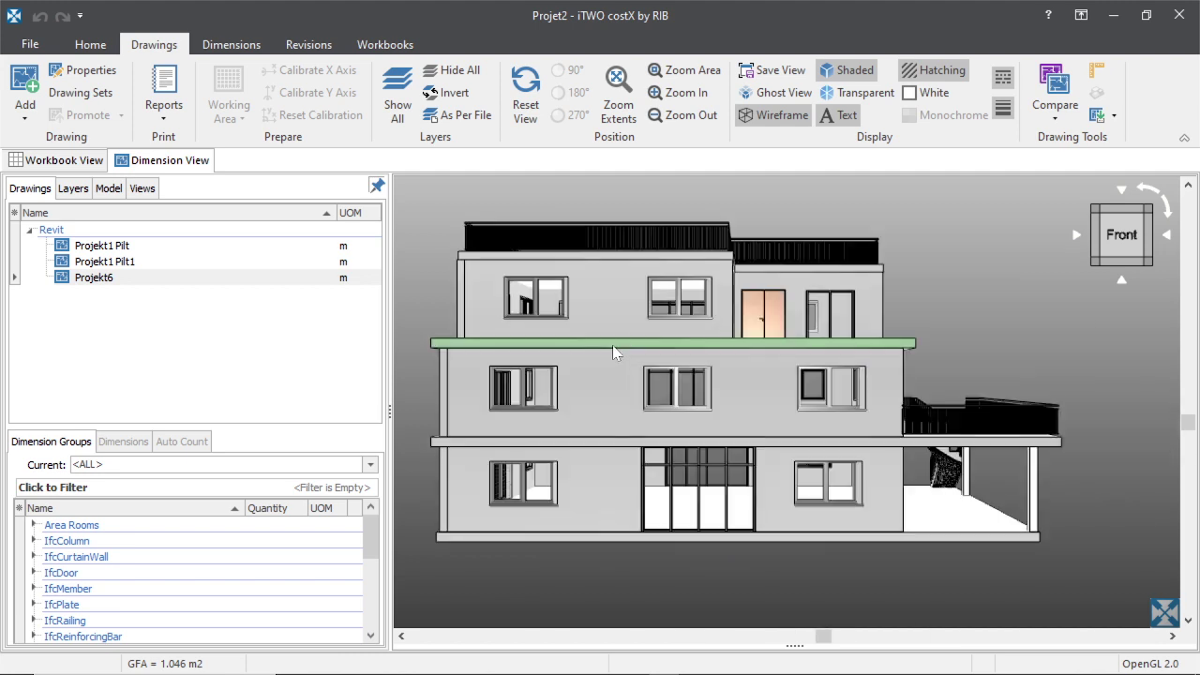
scroll(669, 350, "down", 4)
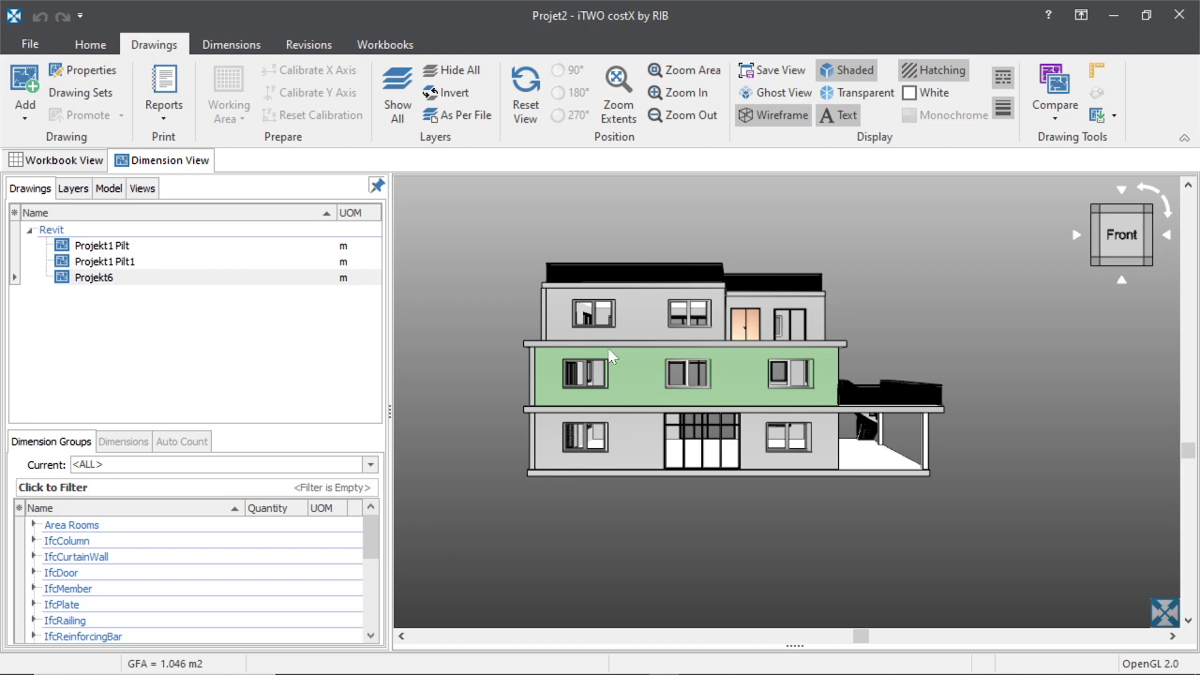
scroll(607, 353, "up", 5)
scroll(609, 356, "down", 5)
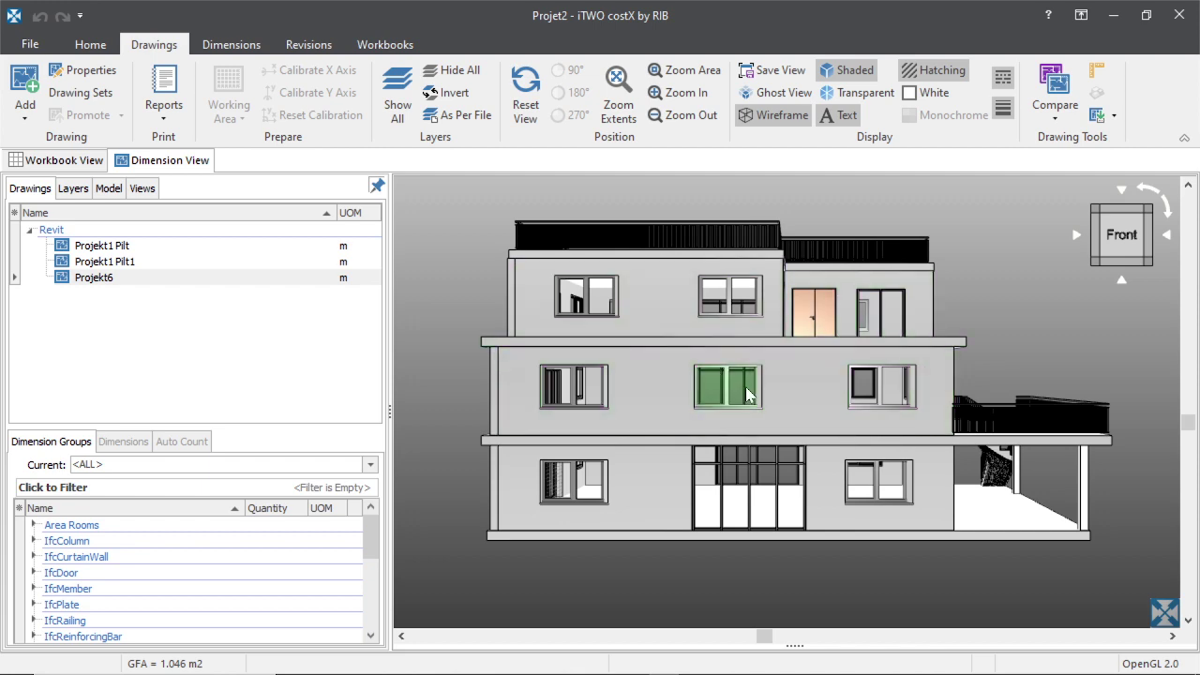
scroll(654, 383, "up", 5)
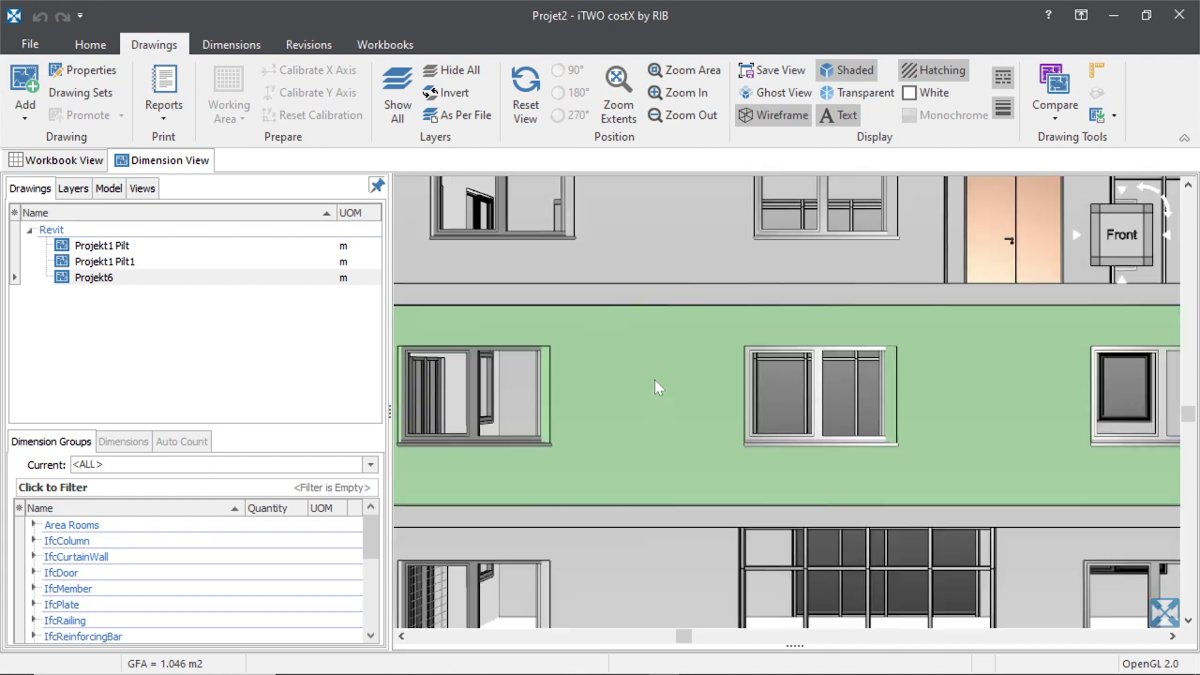
scroll(654, 380, "down", 8)
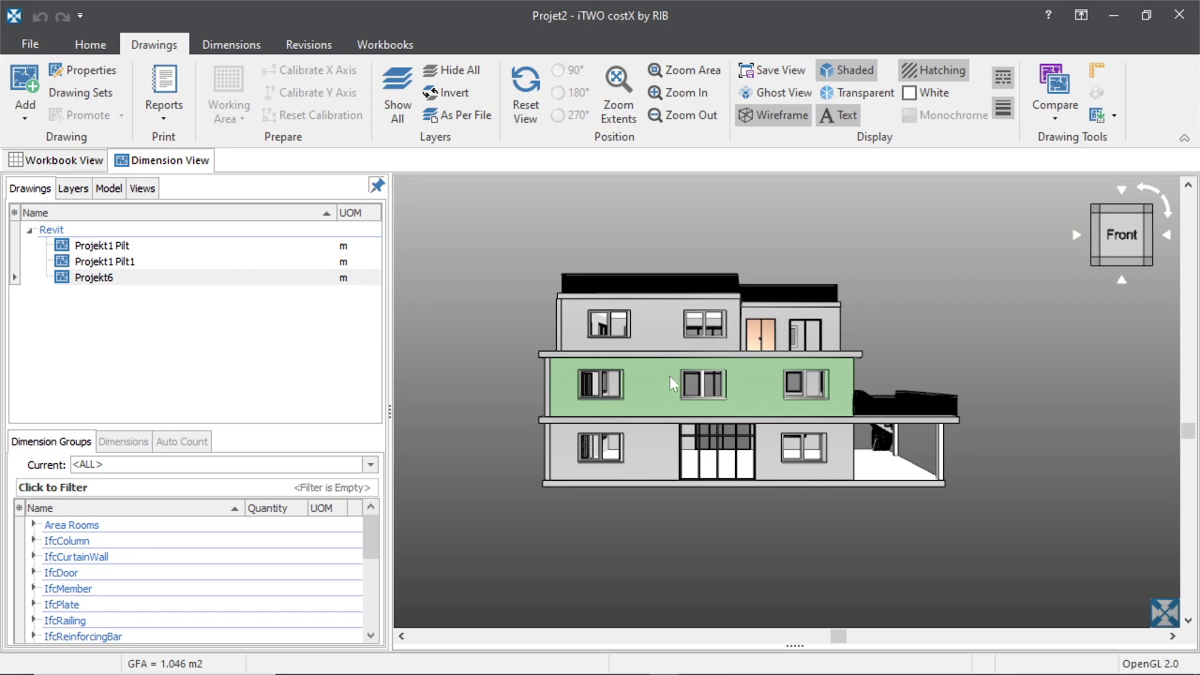
Inspect the Projekt6 building from the right, bottom, back and front, plus angled 3D viewpoints
left_click(1166, 235)
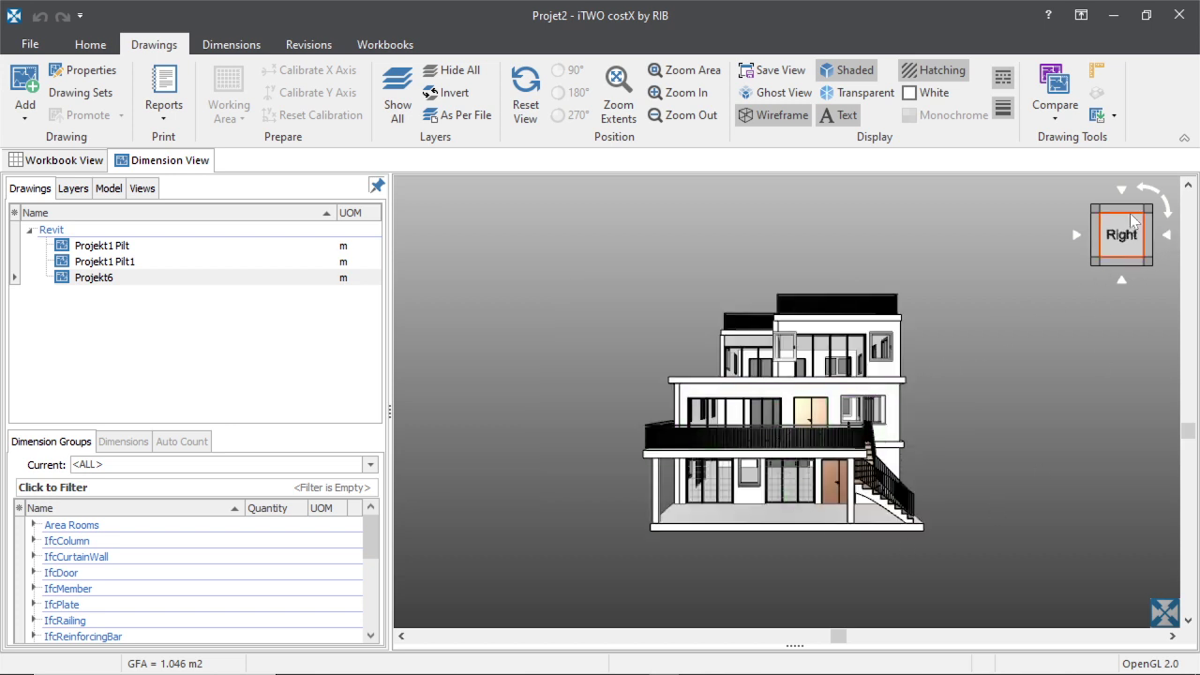
left_click(1121, 283)
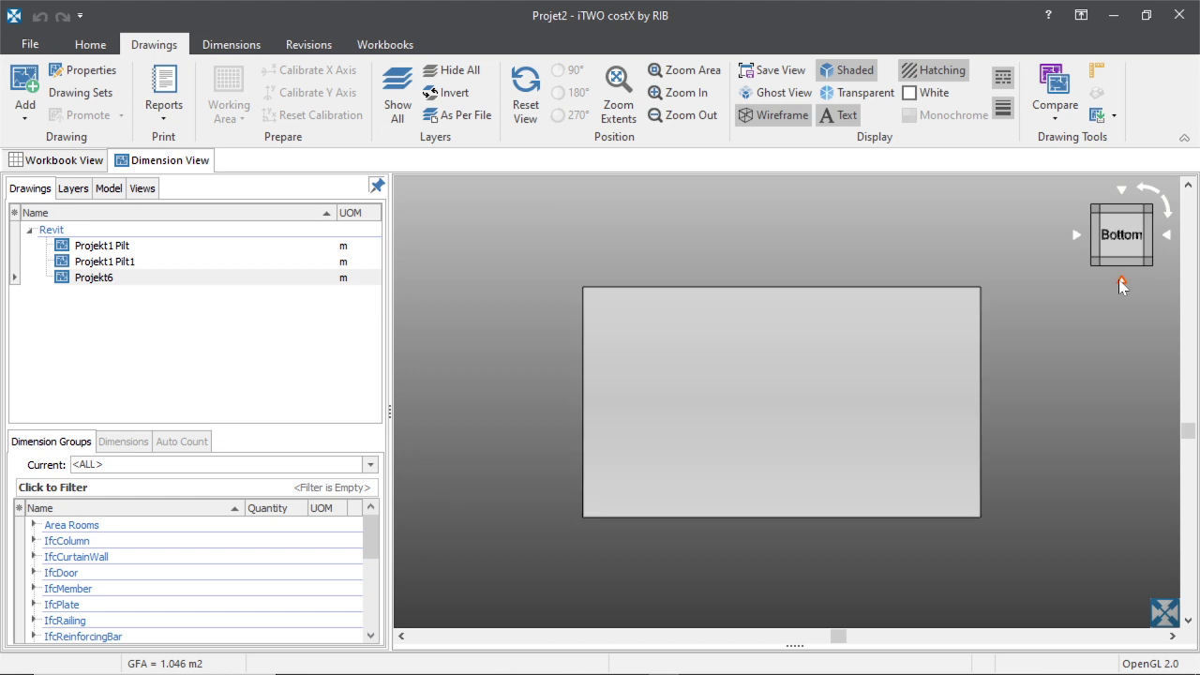
left_click(1121, 191)
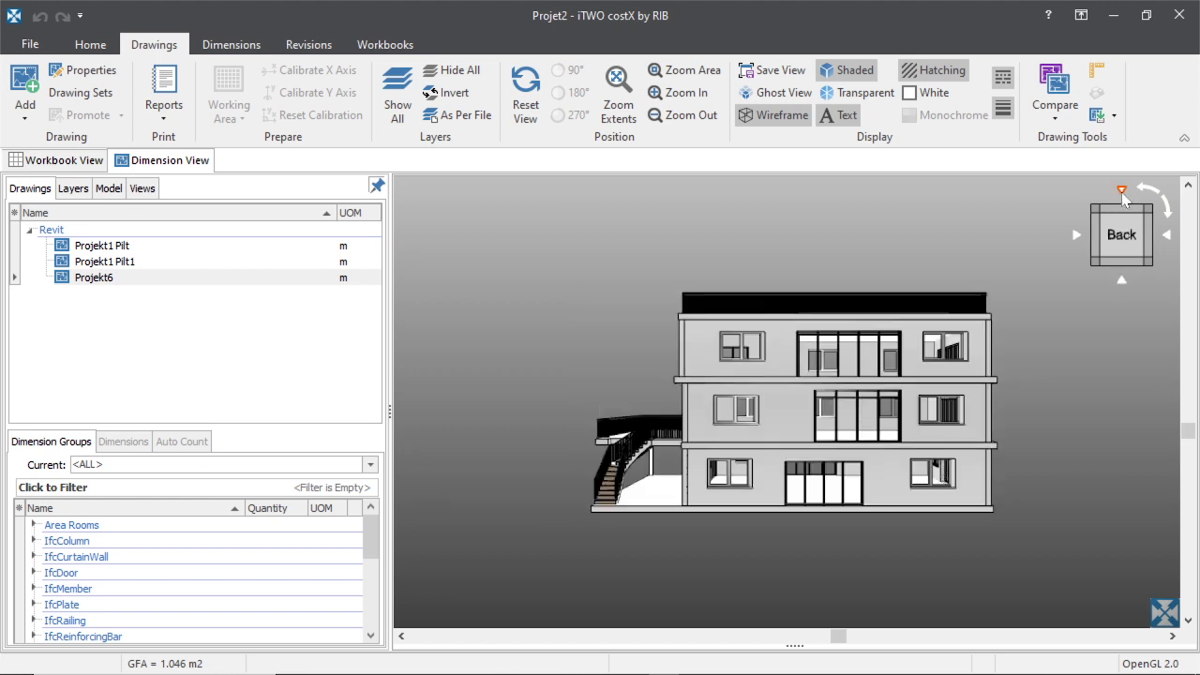
left_click(1075, 236)
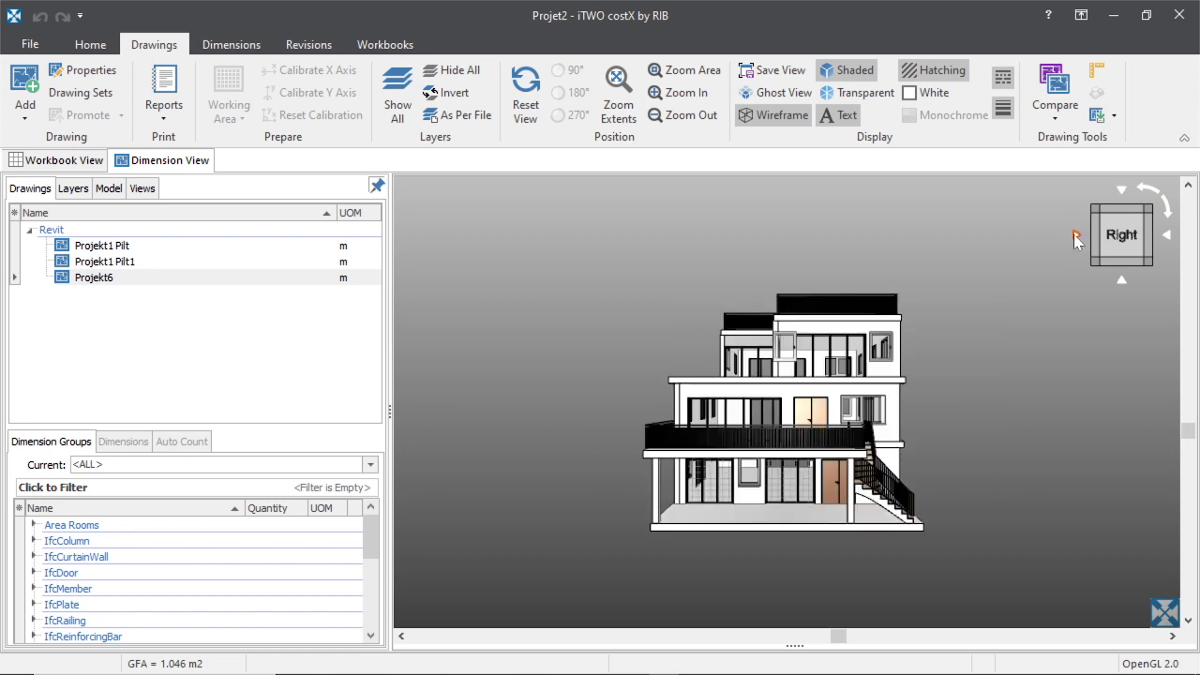
left_click(1076, 236)
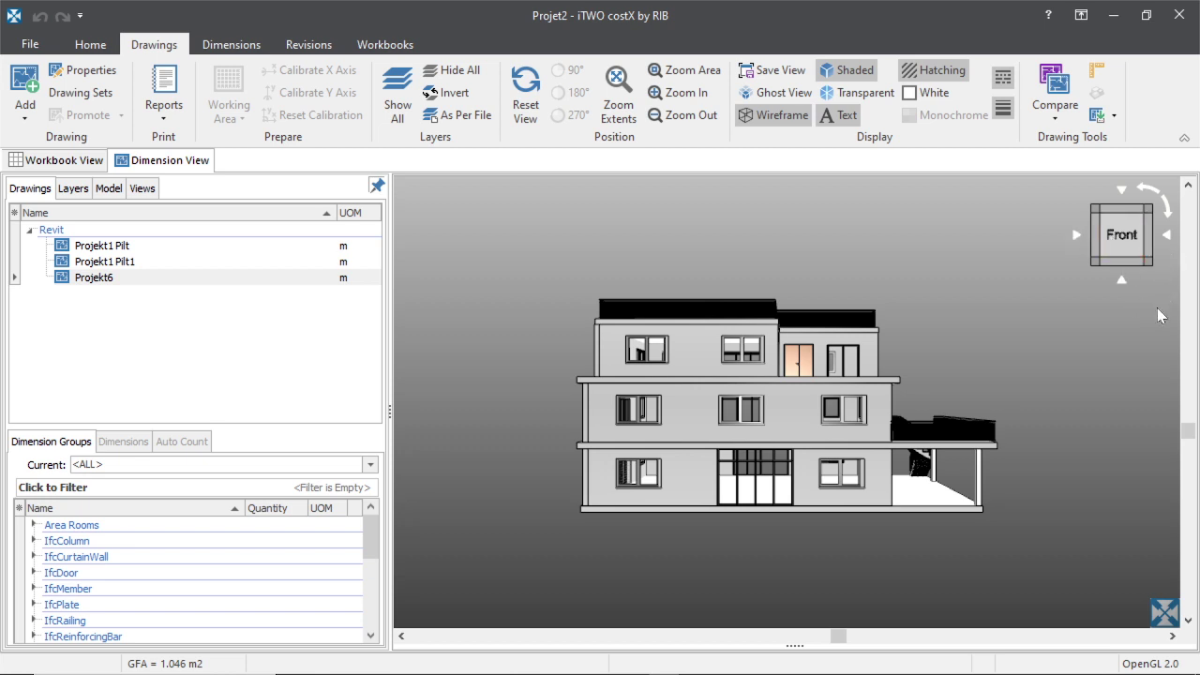
left_click_drag(1149, 214, 1138, 218)
left_click(1138, 217)
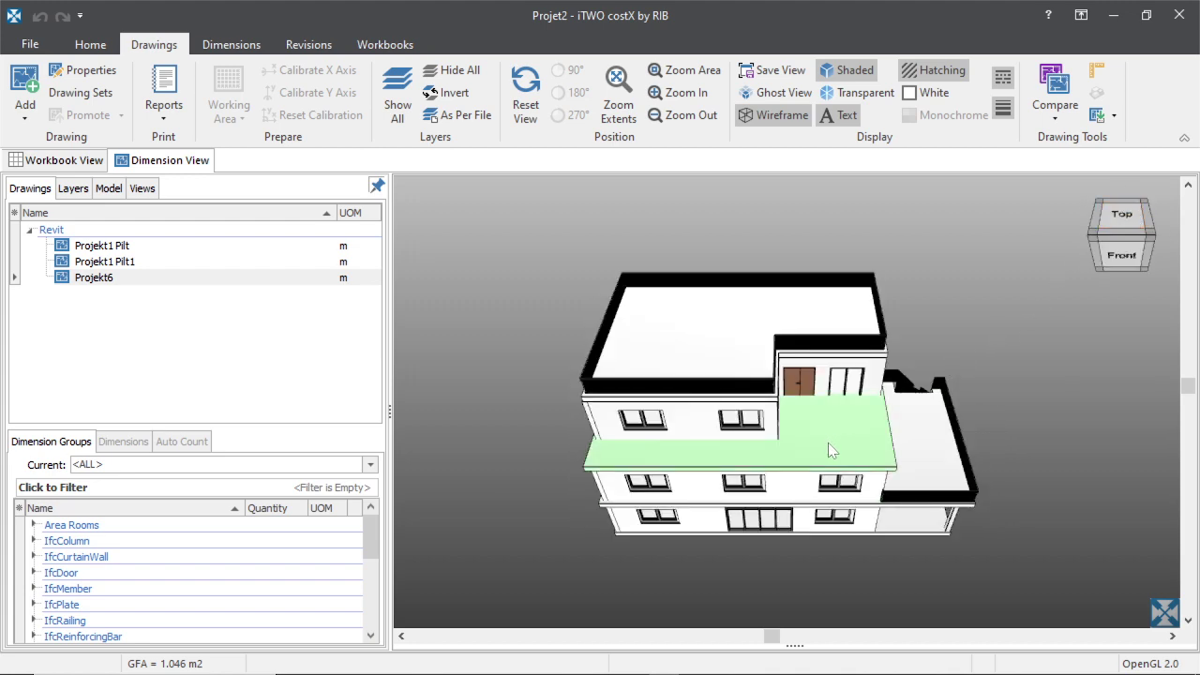
left_click_drag(895, 476, 565, 454)
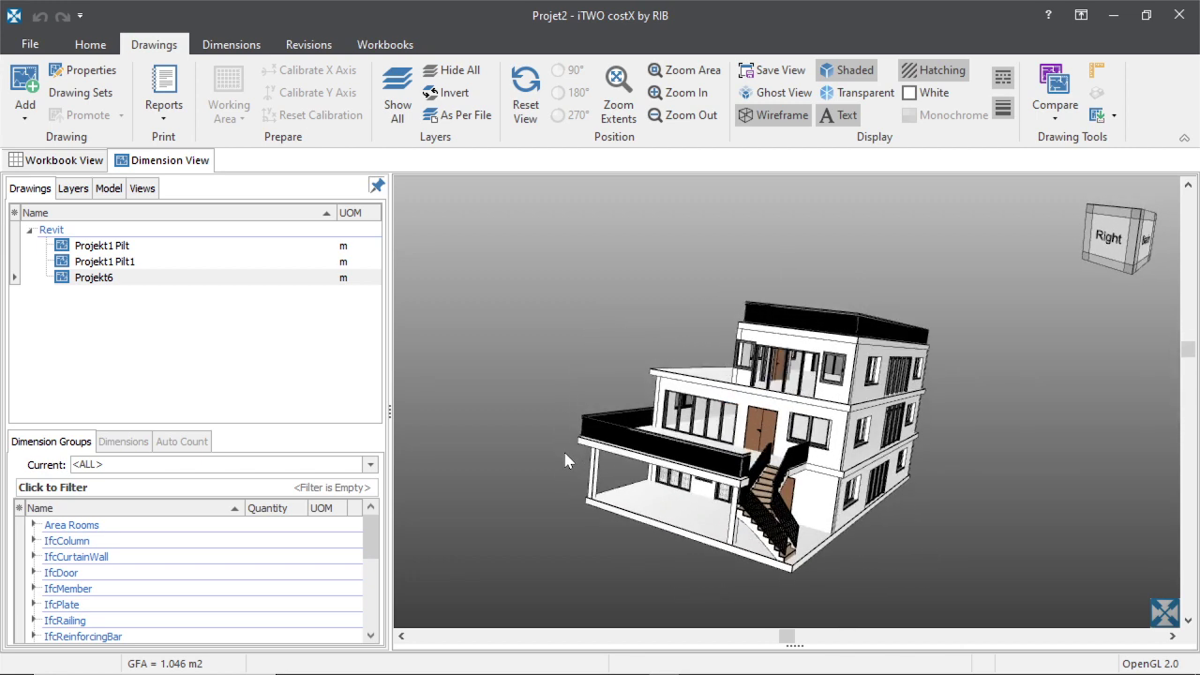
Review the Projekt6 drawing's exterior, its layer list and its IFC model categories
scroll(557, 371, "down", 3)
scroll(596, 393, "up", 4)
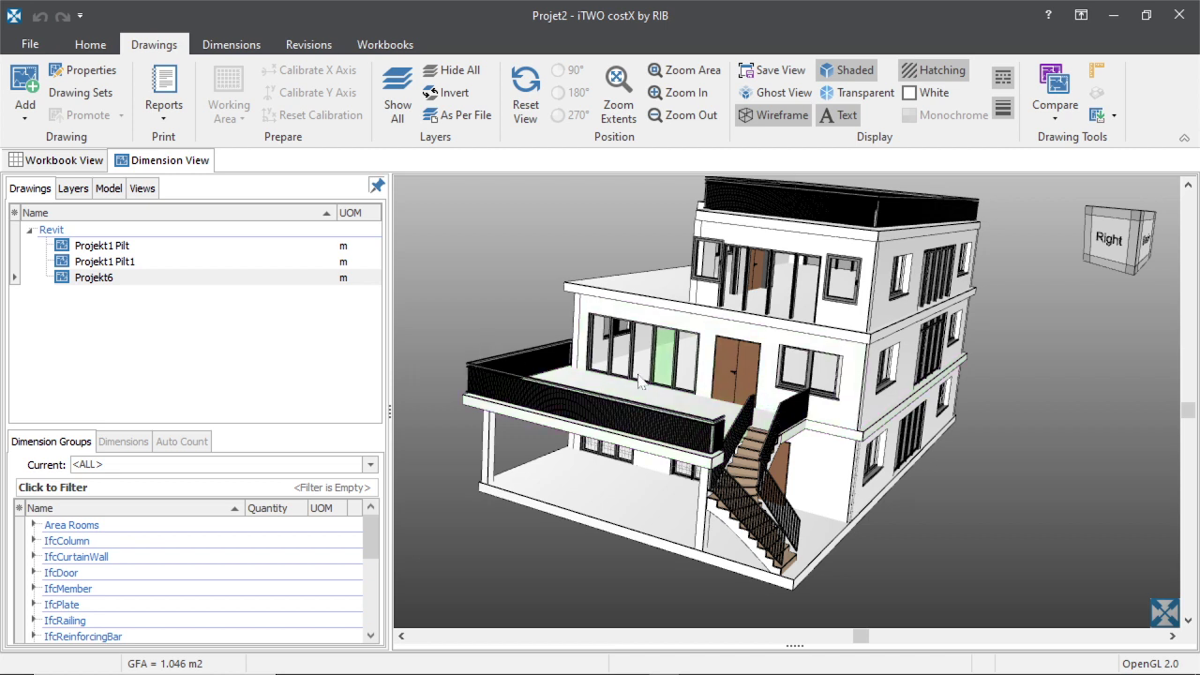
left_click(212, 273)
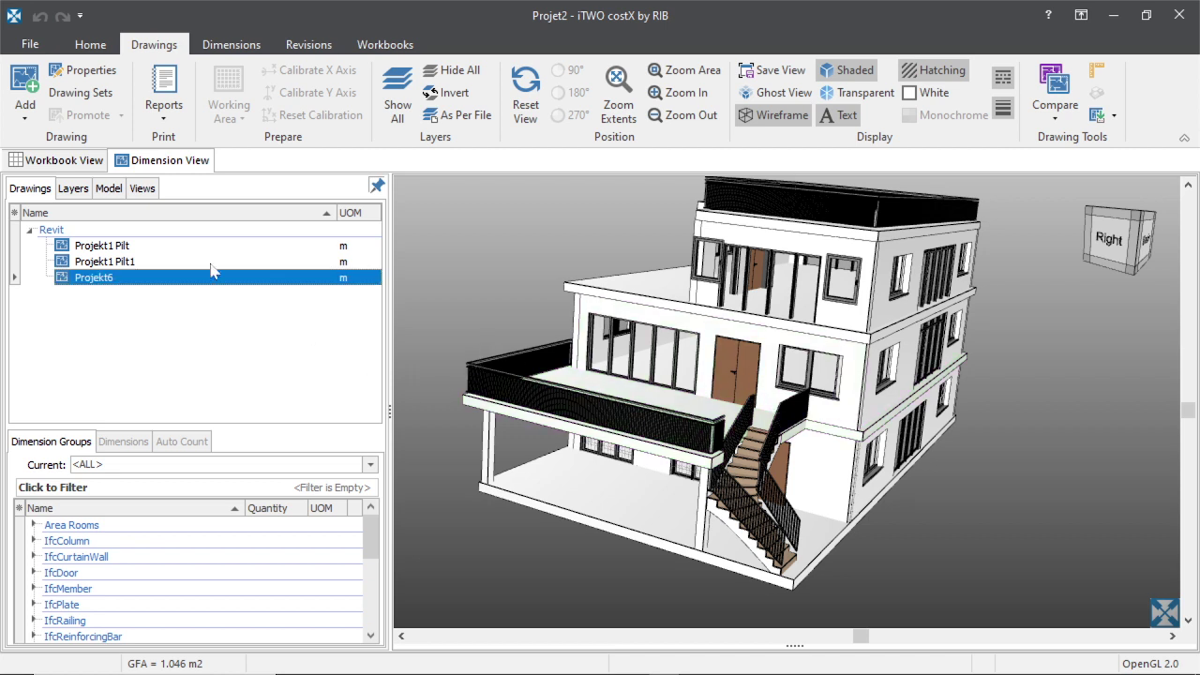
left_click(74, 189)
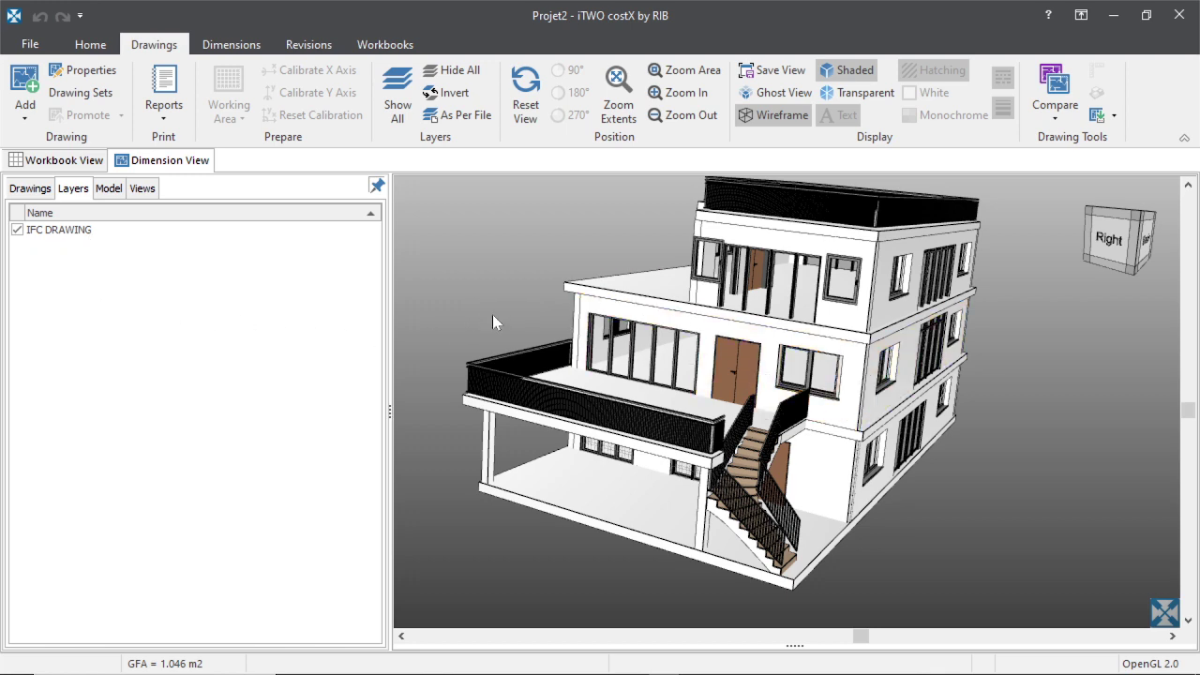
left_click(109, 190)
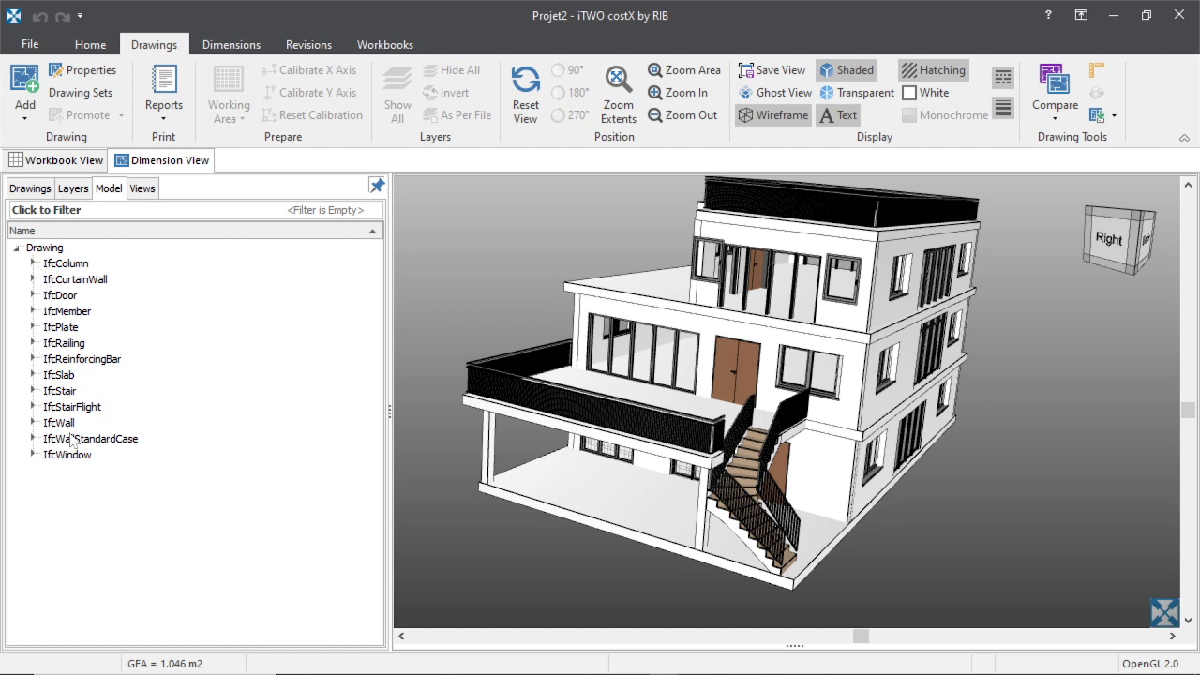
Isolate the IfcSlab types Bodenplatte:STB 300 and Geschossdecke:STB 300 in turn, viewing the floor slabs from the right side
left_click(33, 376)
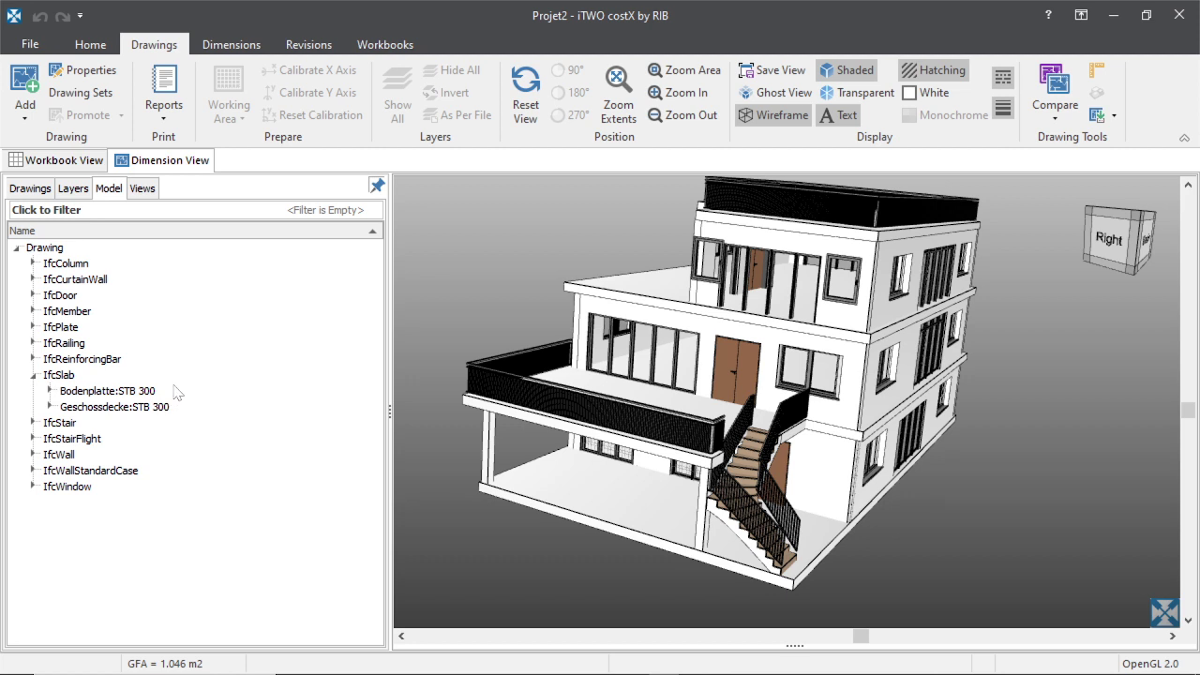
left_click(81, 394)
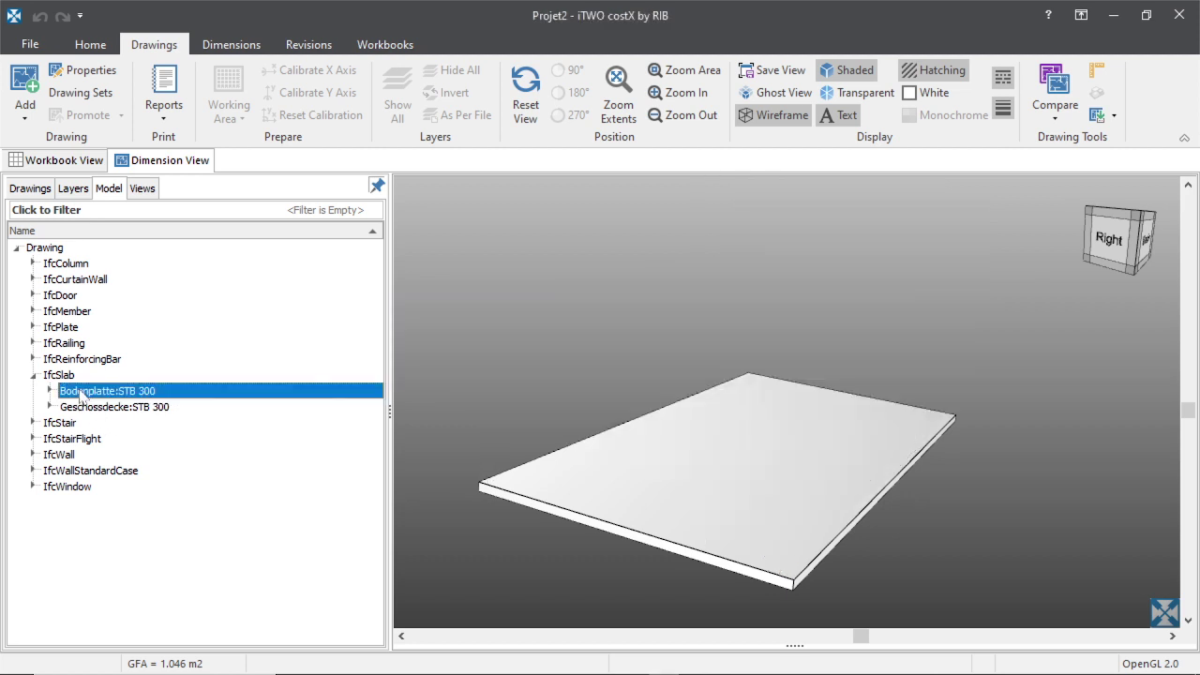
left_click(618, 466)
left_click(107, 409)
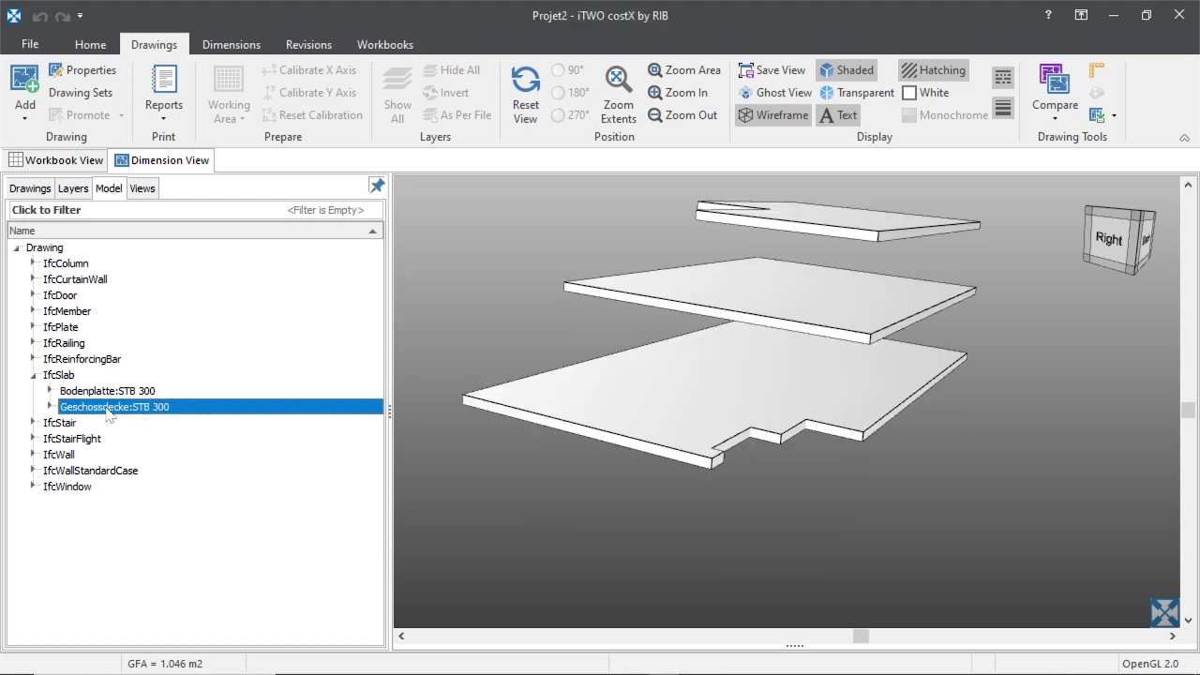
scroll(1002, 354, "down", 3)
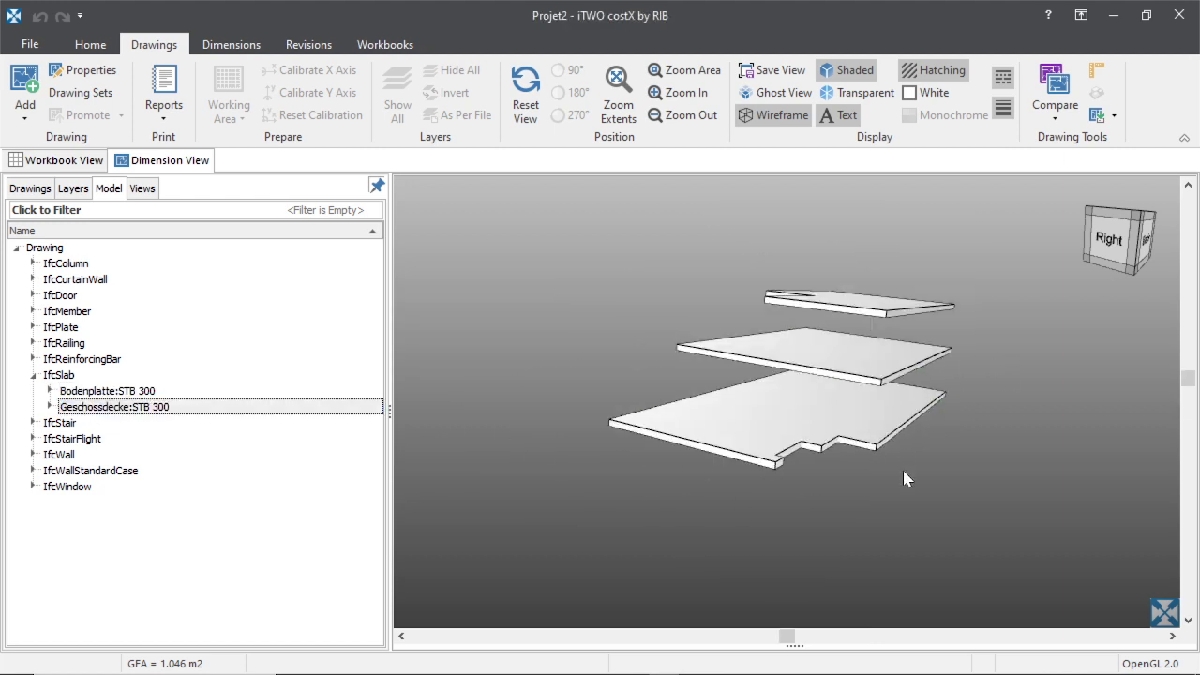
left_click(1137, 221)
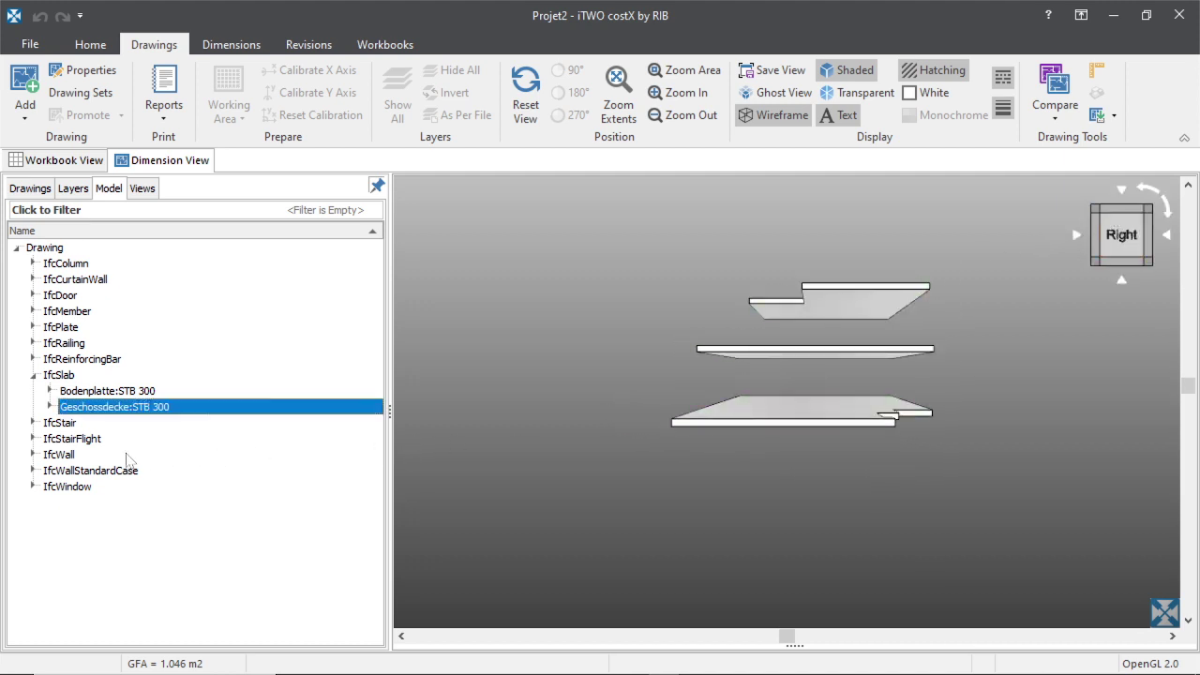
Isolate the Ortbetontreppe stair type under IfcStair and examine it up close
left_click(32, 422)
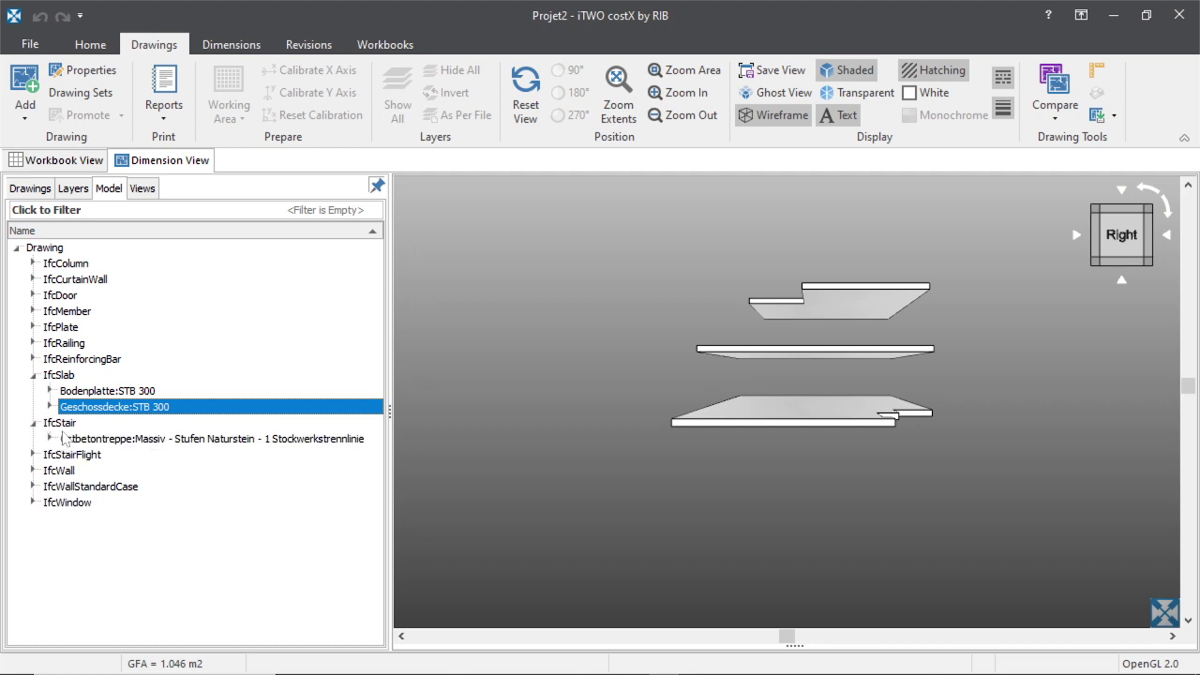
left_click(131, 439)
scroll(937, 455, "up", 5)
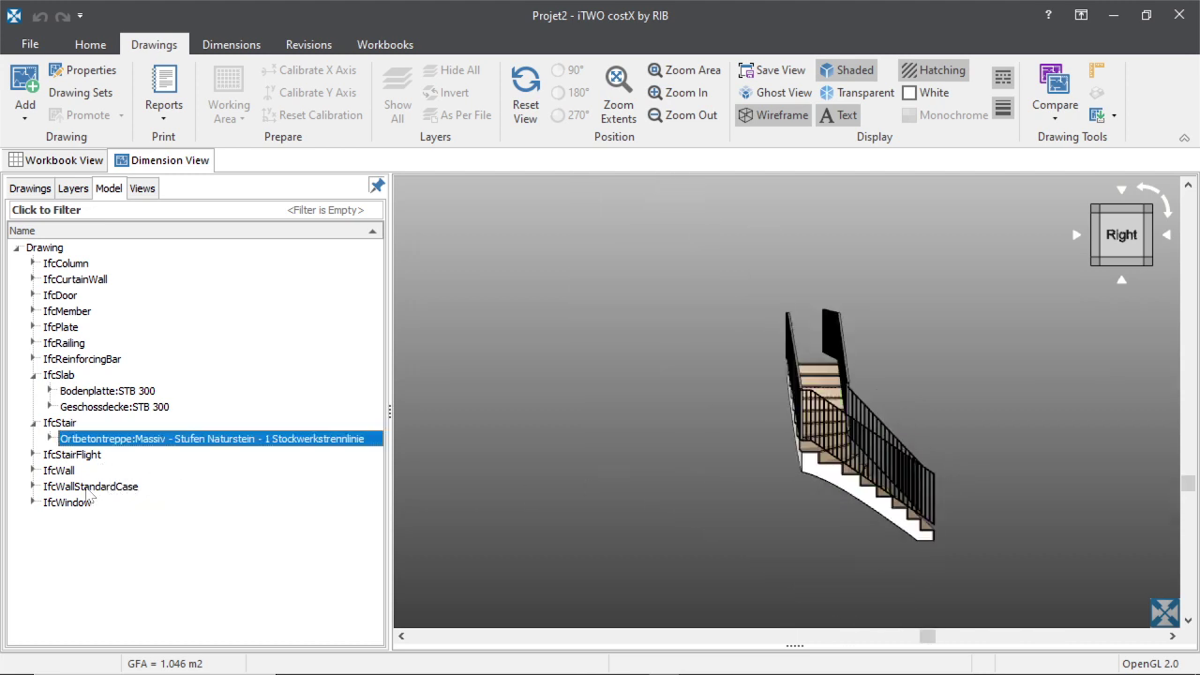
Isolate the IfcWall elements and the IfcWallStandardCase elements in turn, inspecting the walls from an angled viewpoint
left_click(63, 473)
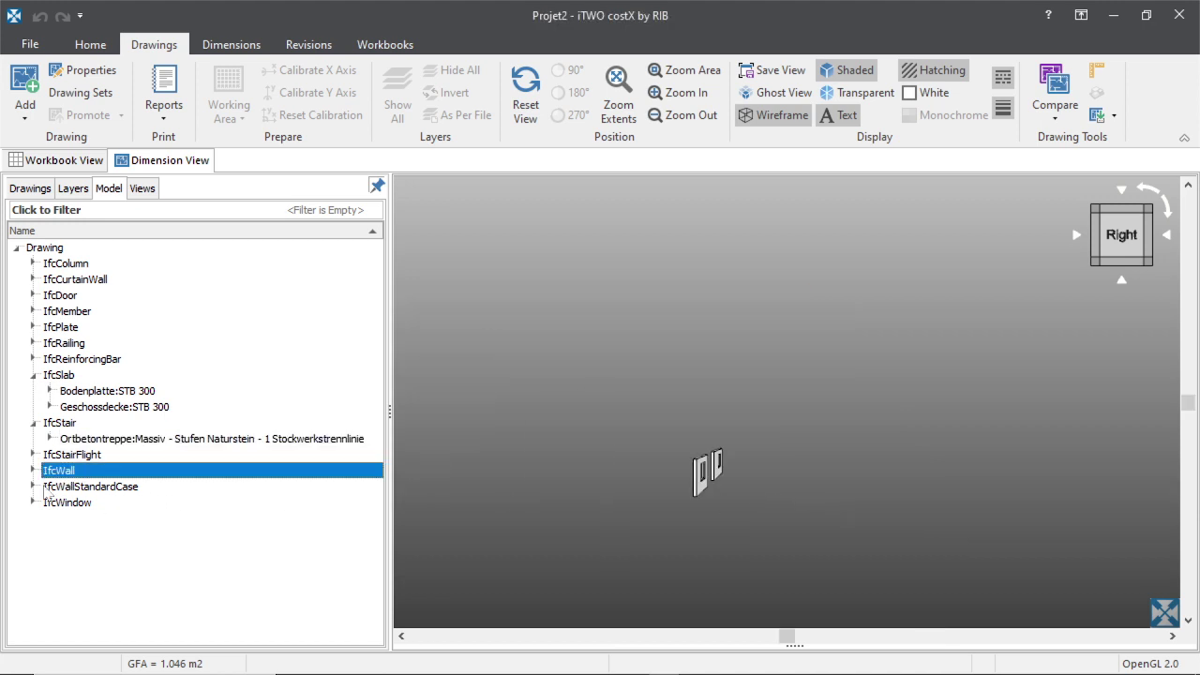
scroll(689, 487, "up", 2)
scroll(689, 487, "up", 2)
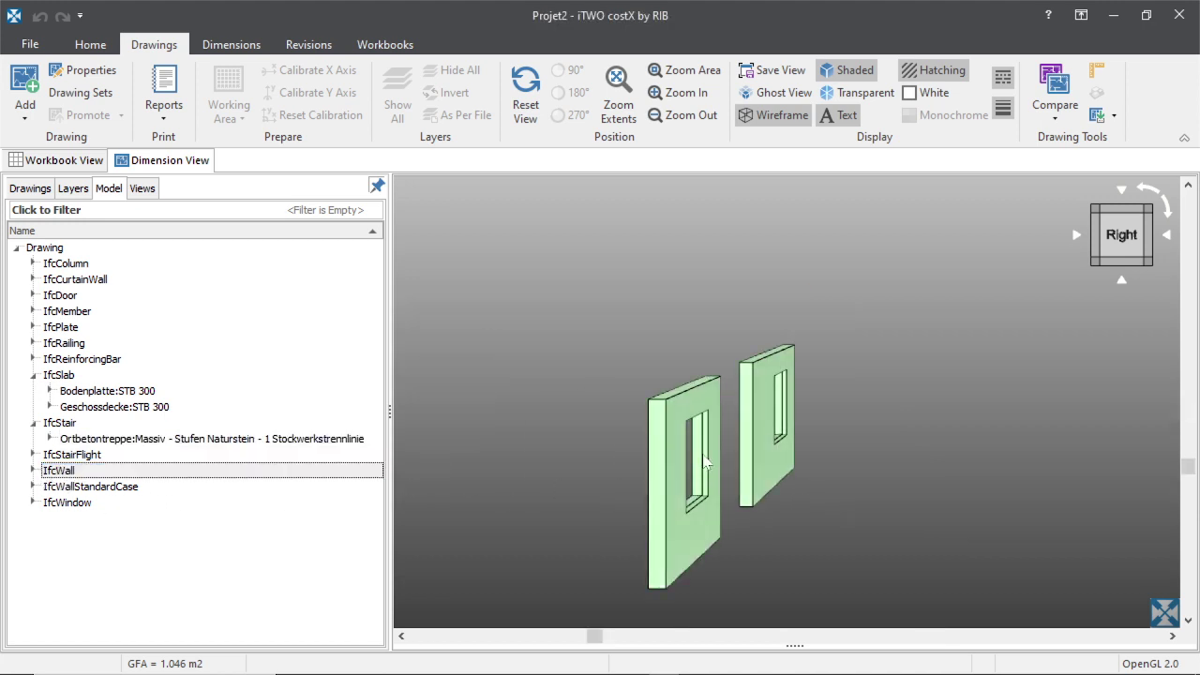
scroll(689, 488, "down", 4)
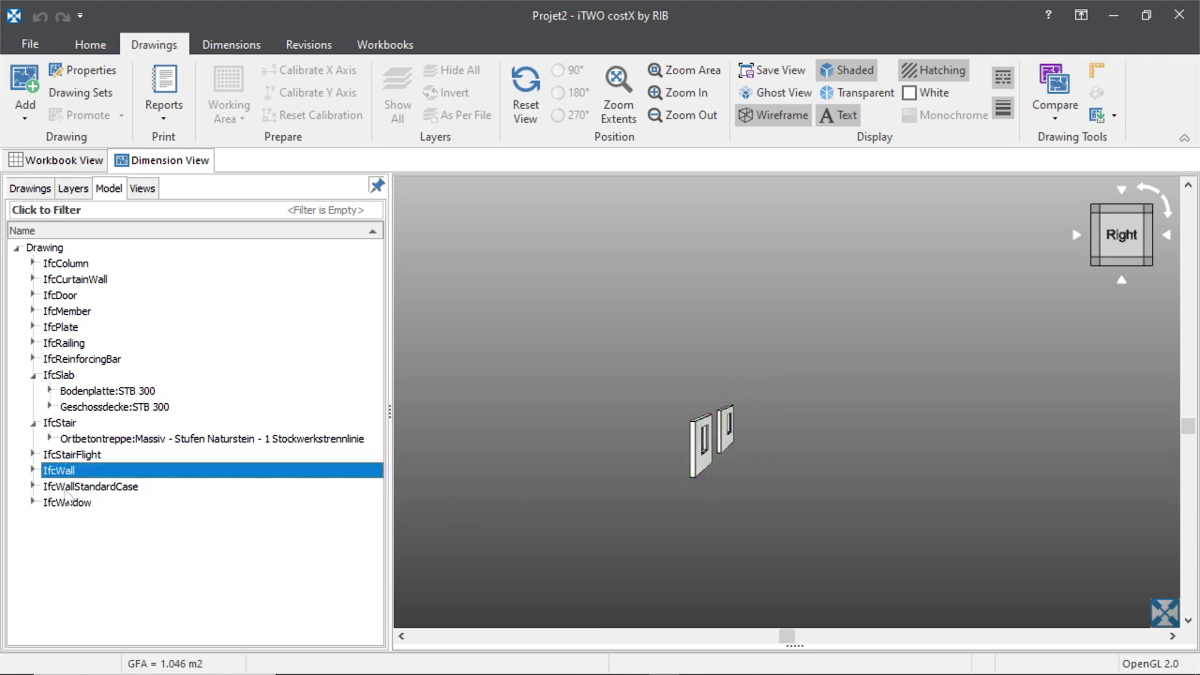
left_click(70, 487)
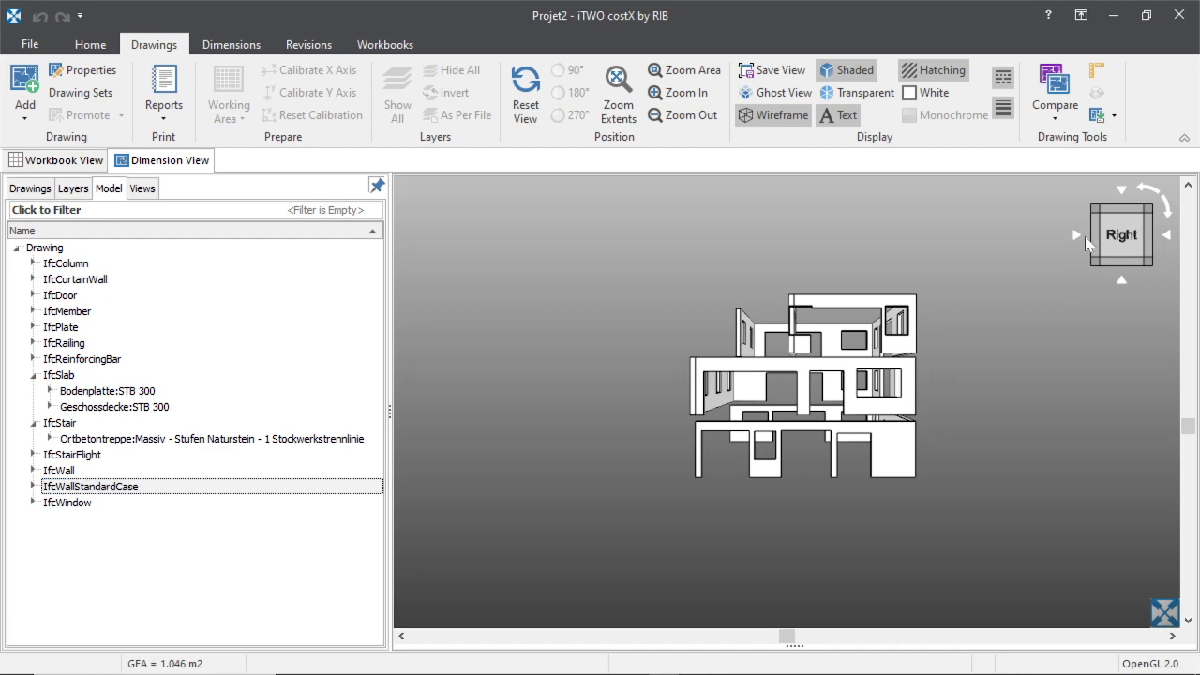
left_click_drag(917, 324, 871, 410)
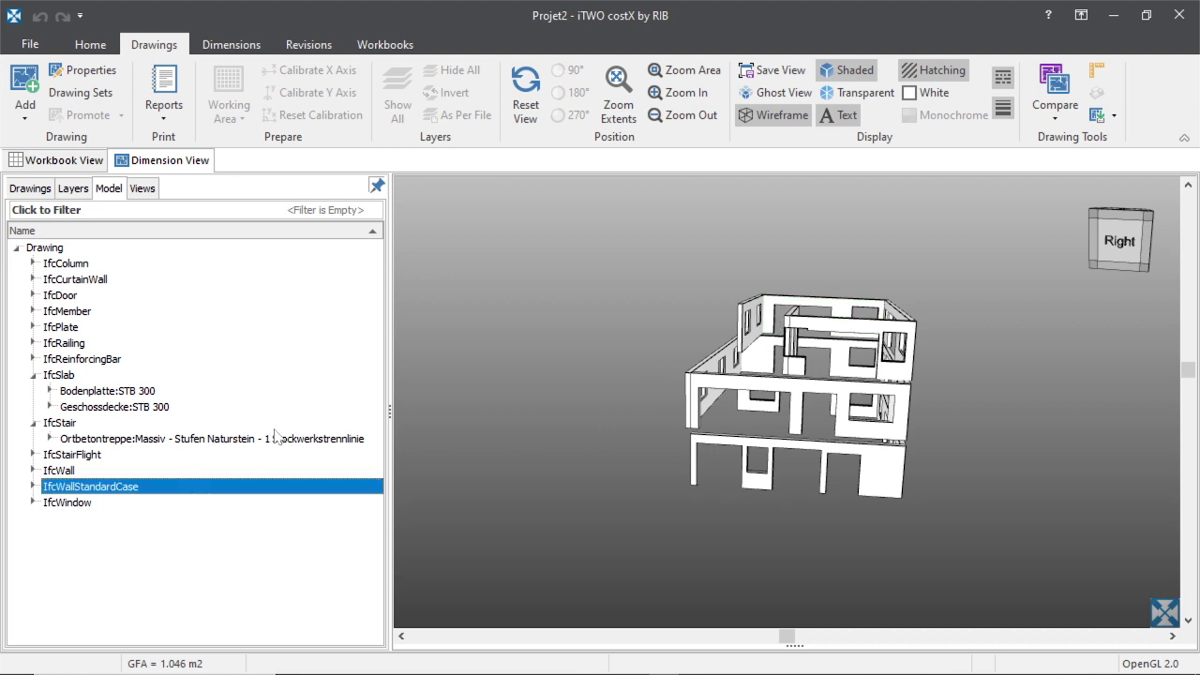
Isolate the two IfcWindow types, DrehKipp 1100 x 1400 and Nurglasecke 2000 x 1400, in turn and examine their windows
left_click(33, 502)
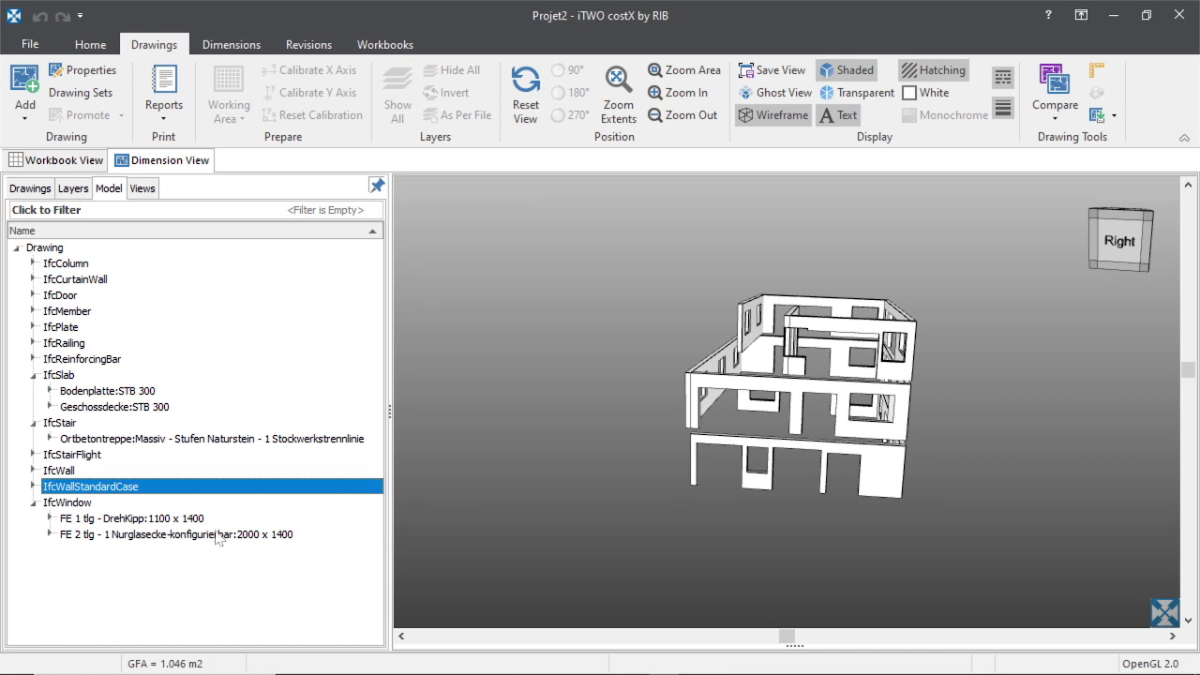
left_click(309, 545)
left_click(78, 518)
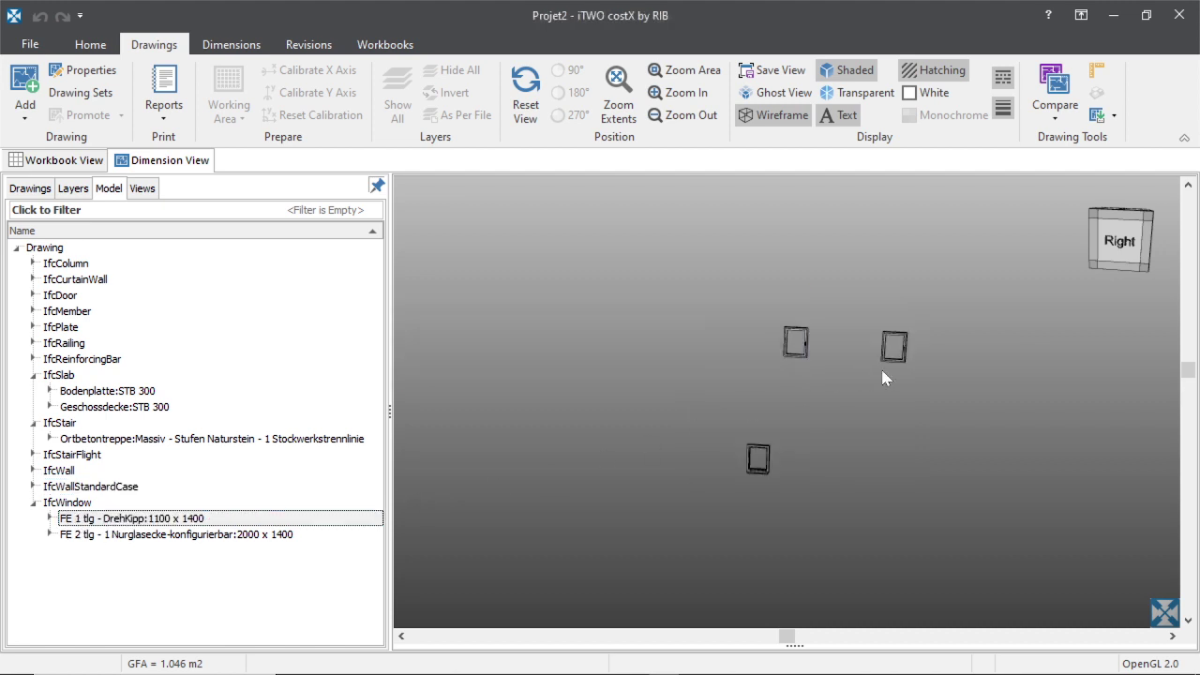
scroll(661, 334, "down", 5)
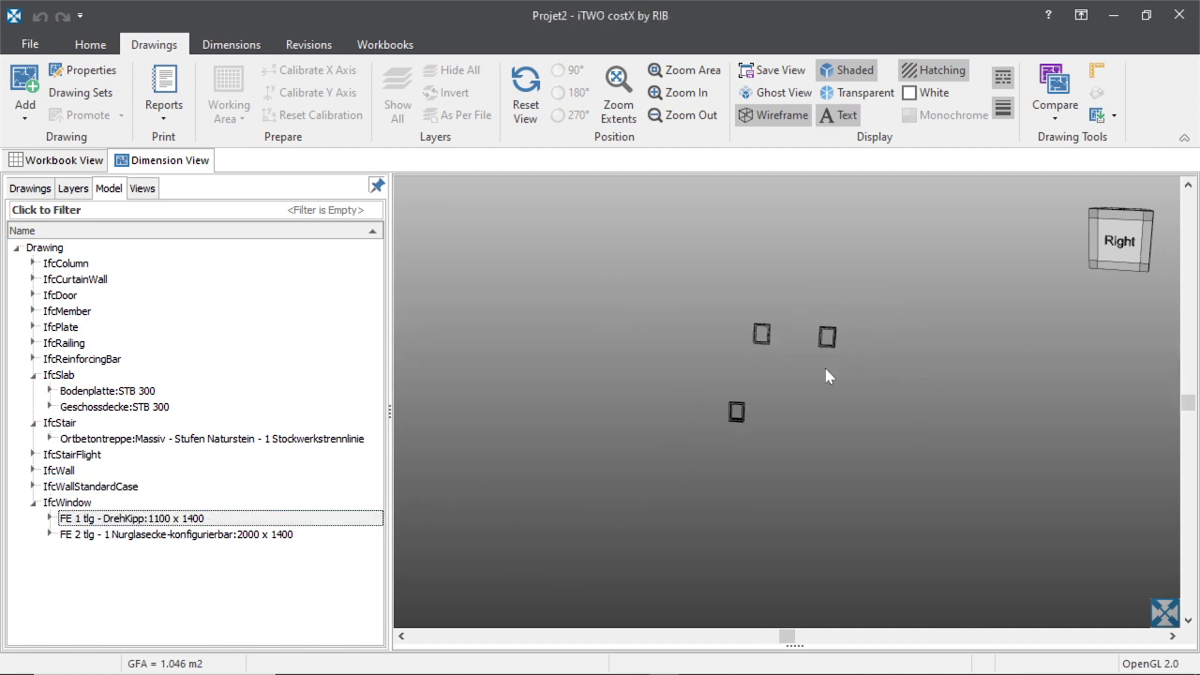
left_click(113, 535)
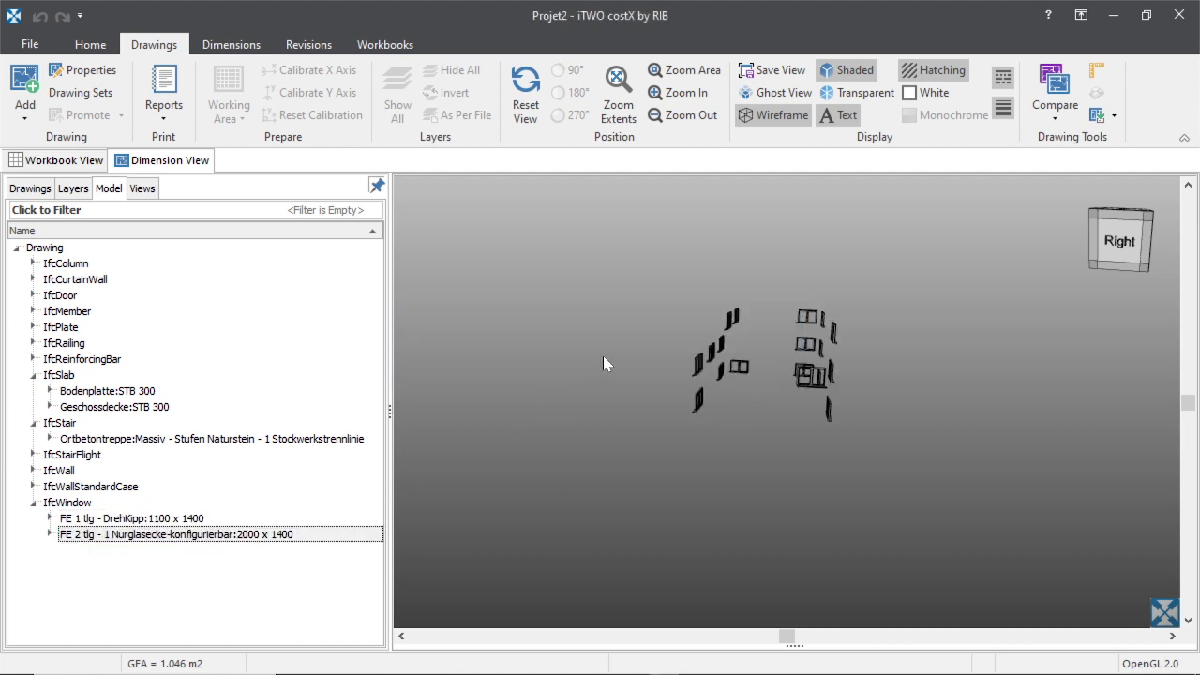
scroll(712, 366, "up", 3)
scroll(708, 356, "up", 2)
scroll(702, 347, "down", 5)
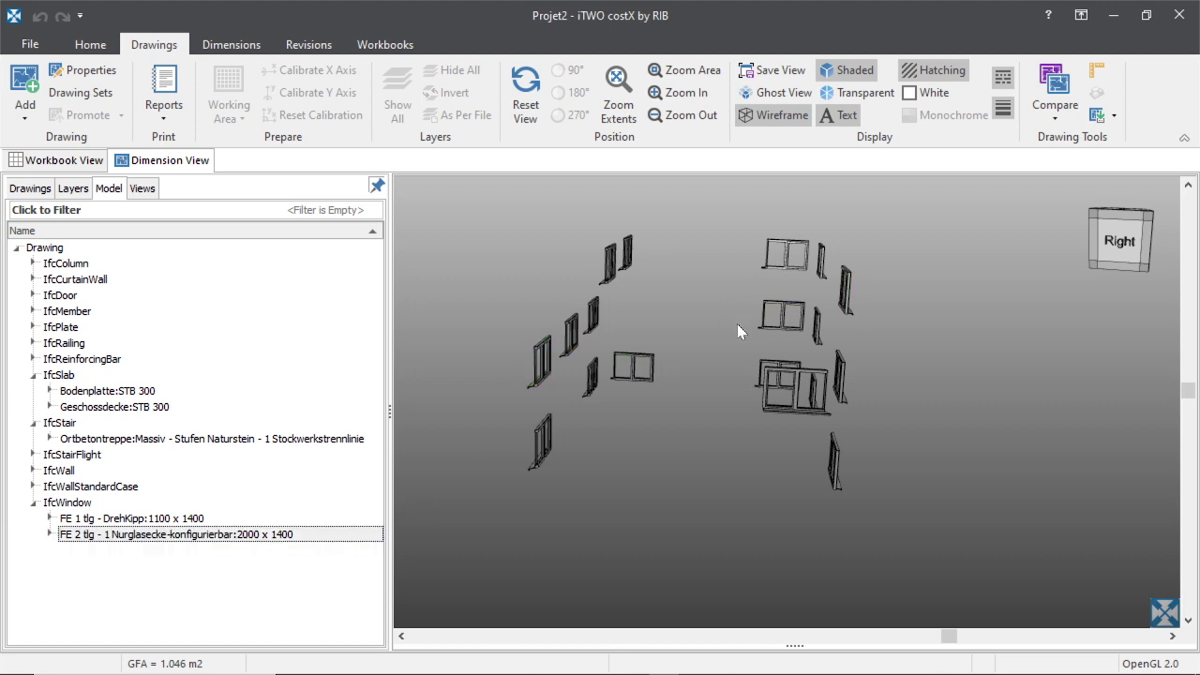
scroll(909, 363, "down", 3)
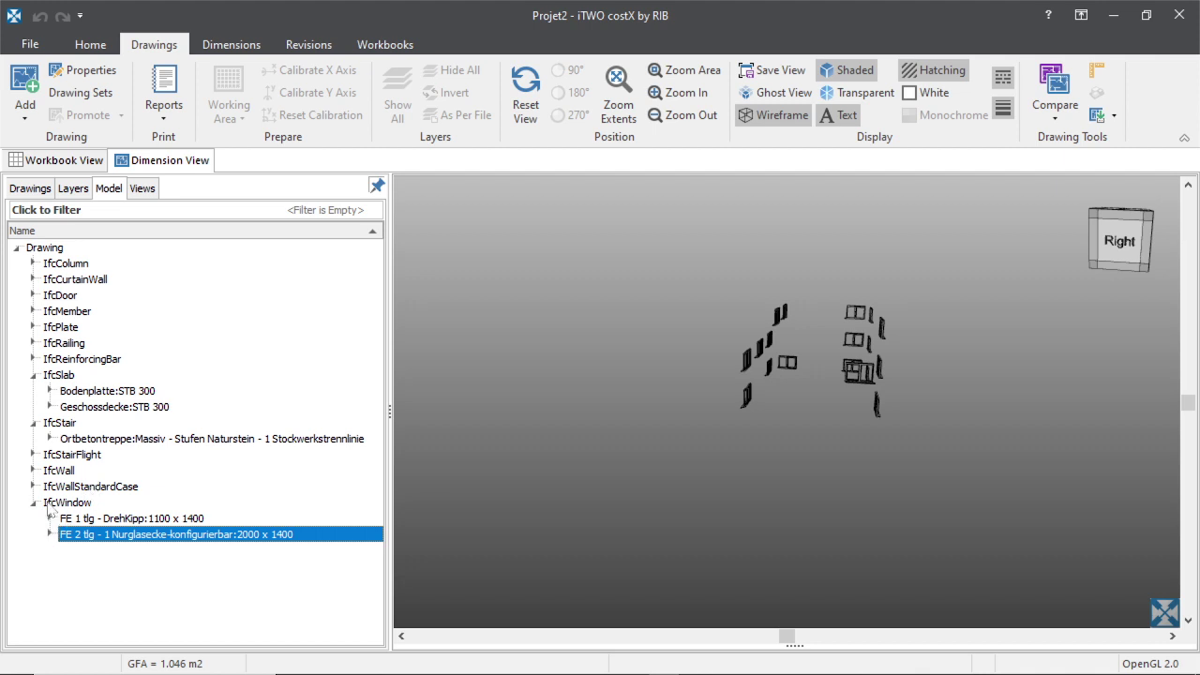
Collapse the IfcWindow, IfcSlab and IfcStair categories in the model tree and isolate the whole IfcStair category for closer inspection
left_click(49, 504)
left_click(35, 504)
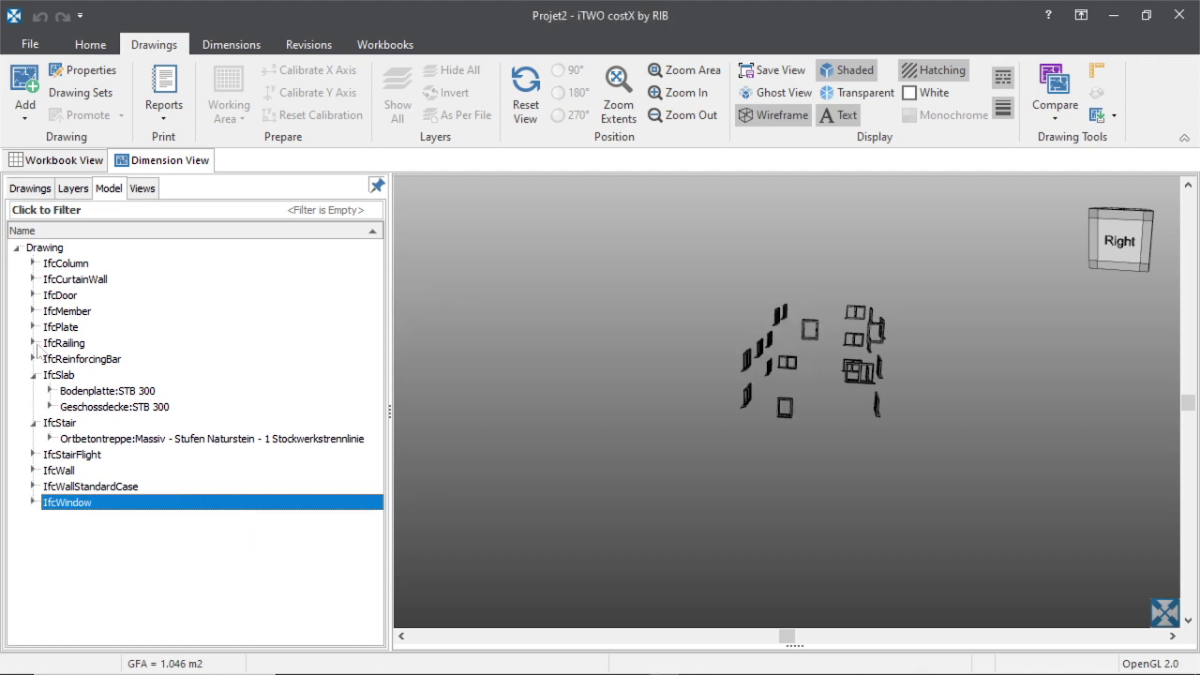
left_click(33, 375)
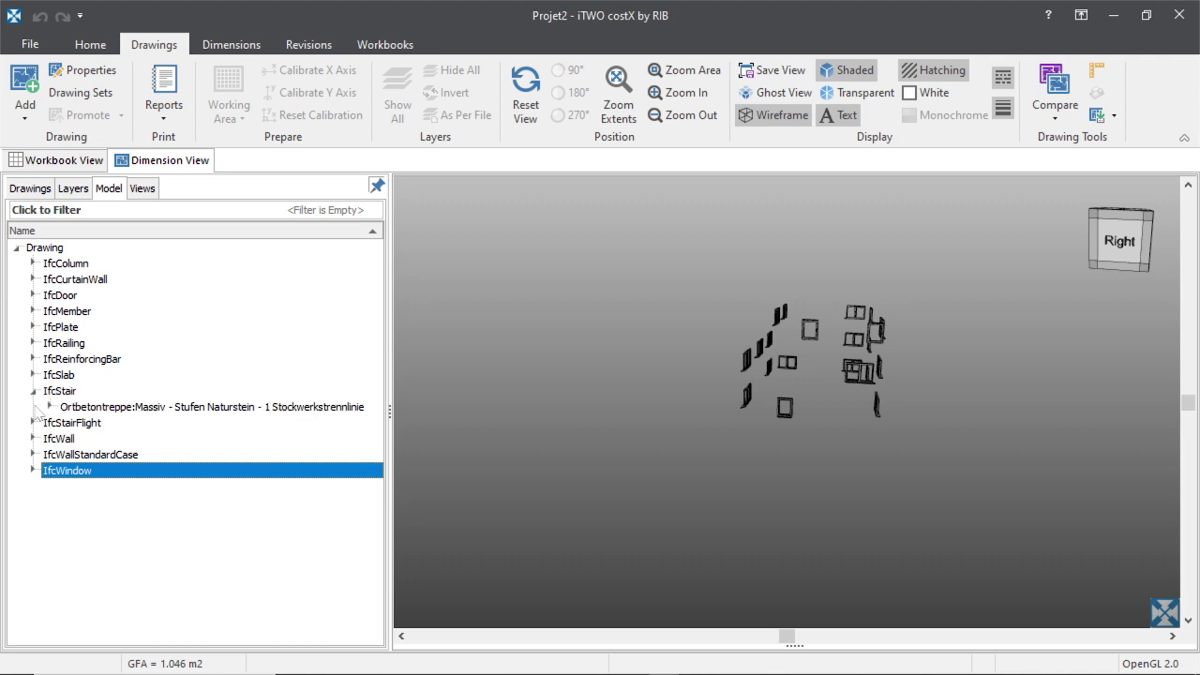
left_click(50, 391)
left_click(33, 391)
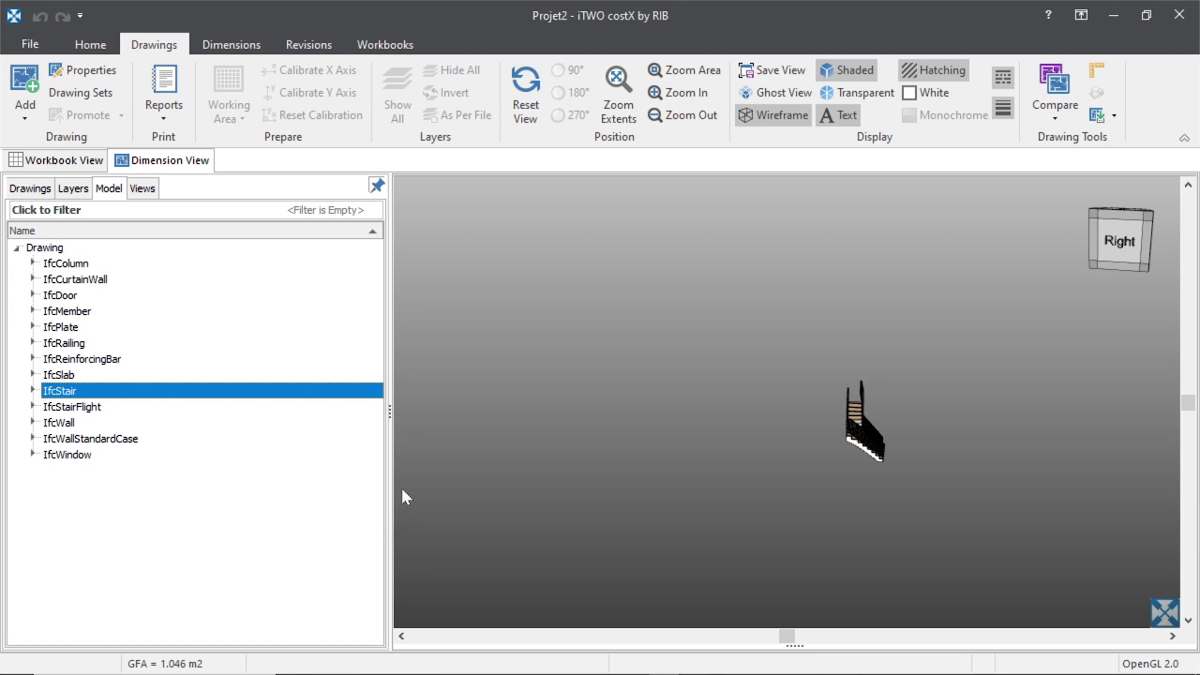
middle_click_drag(750, 419, 764, 422)
scroll(693, 412, "up", 5)
scroll(653, 398, "down", 3)
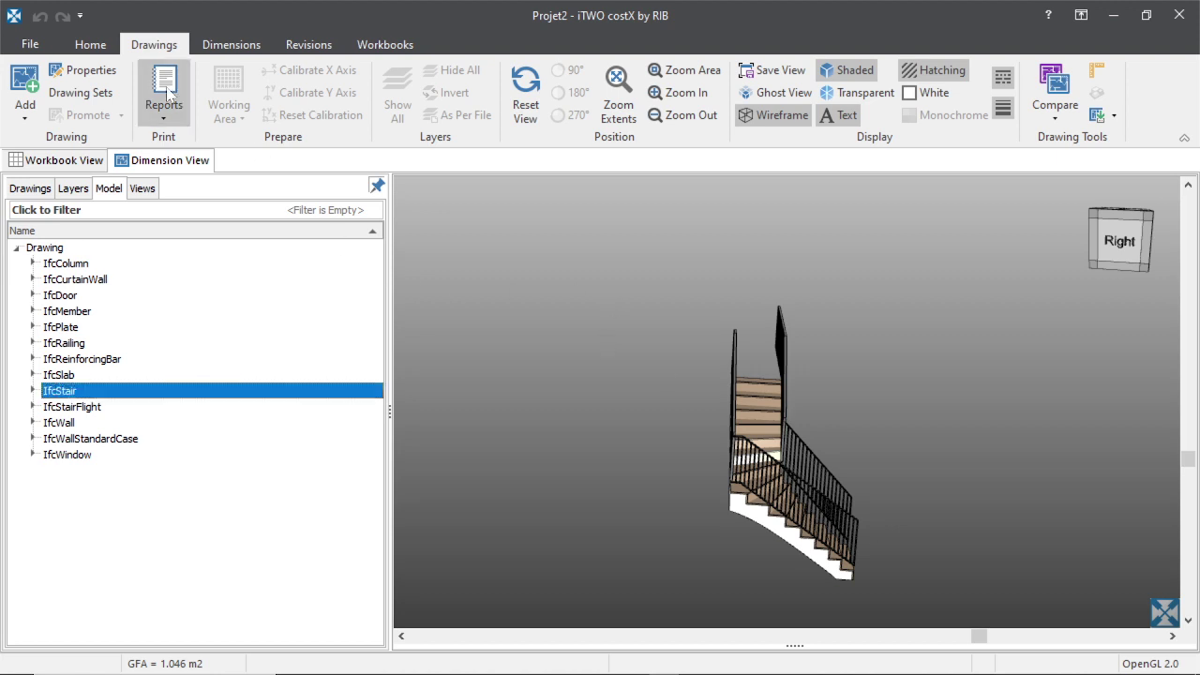
left_click(94, 51)
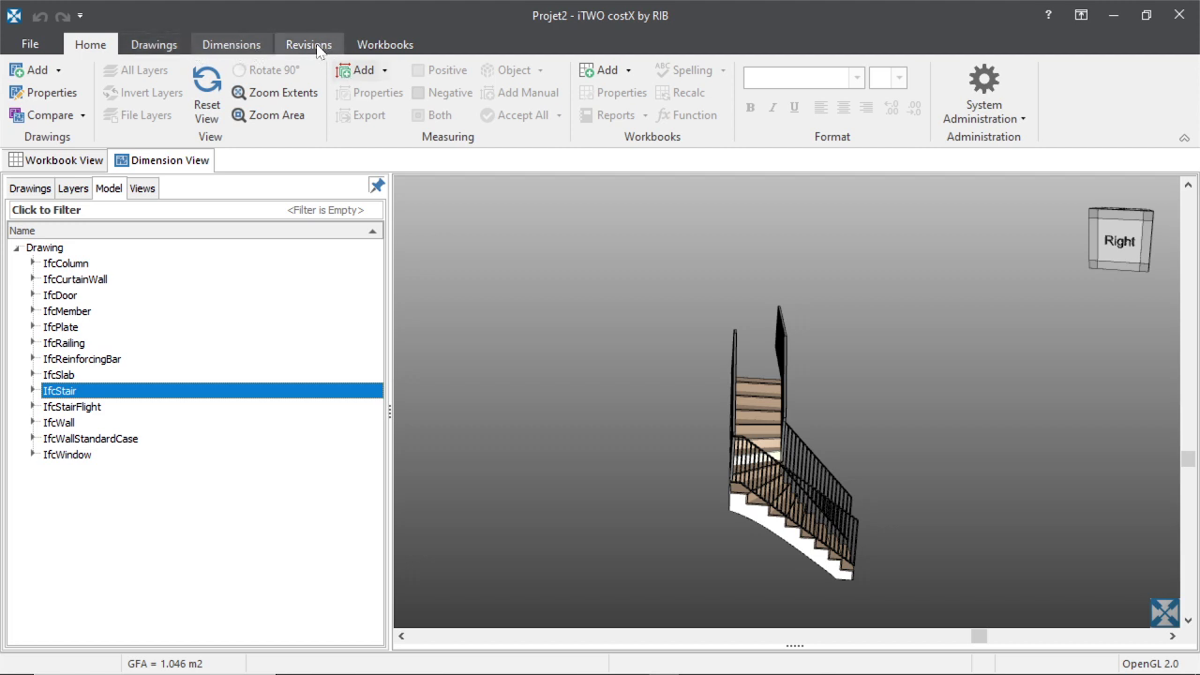
left_click(164, 52)
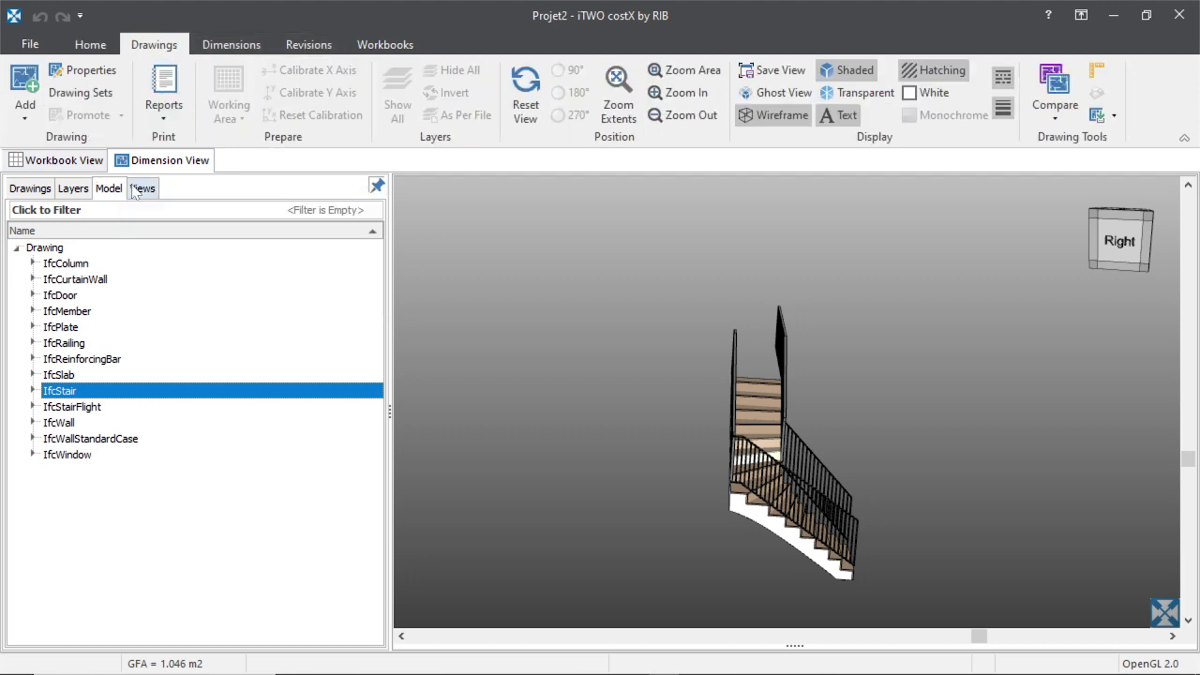
left_click(31, 191)
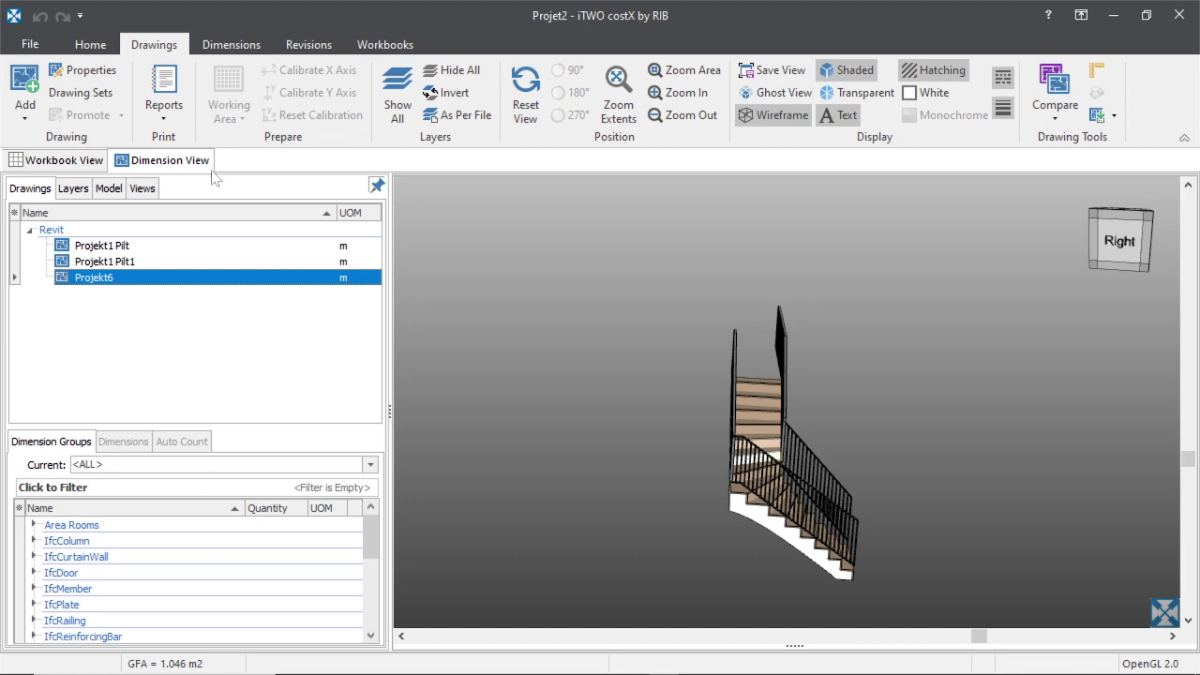
left_click(83, 190)
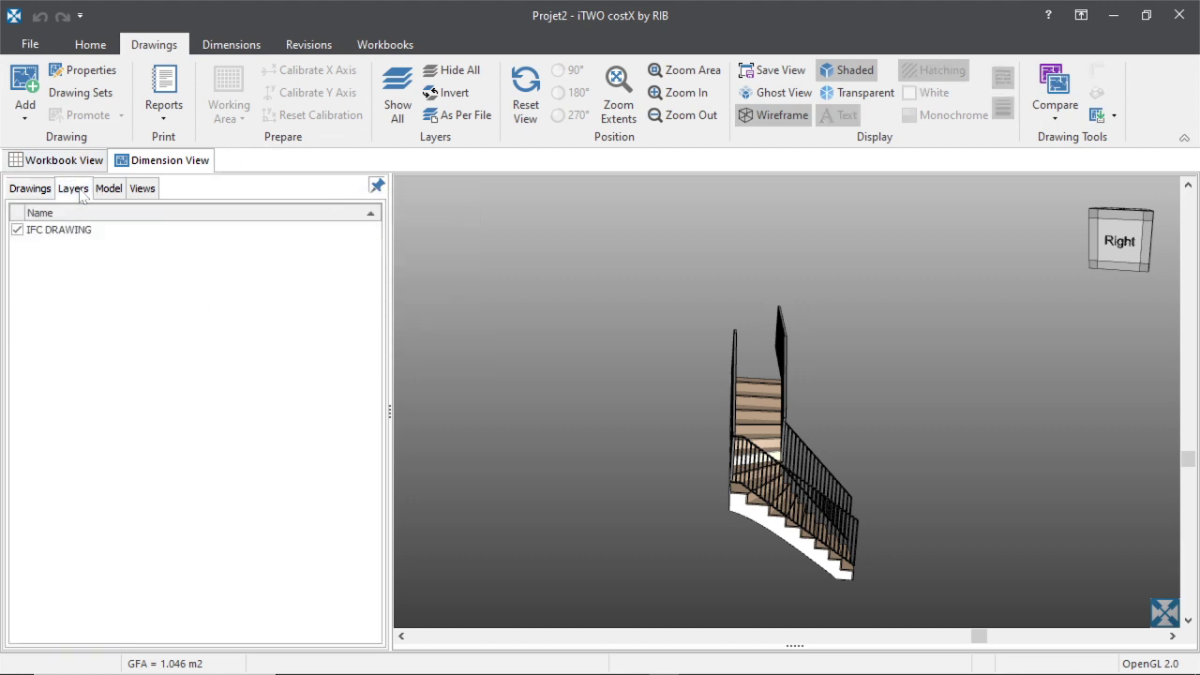
Return to the drawings list and try to show all layers of the Projekt6 drawing
left_click(32, 190)
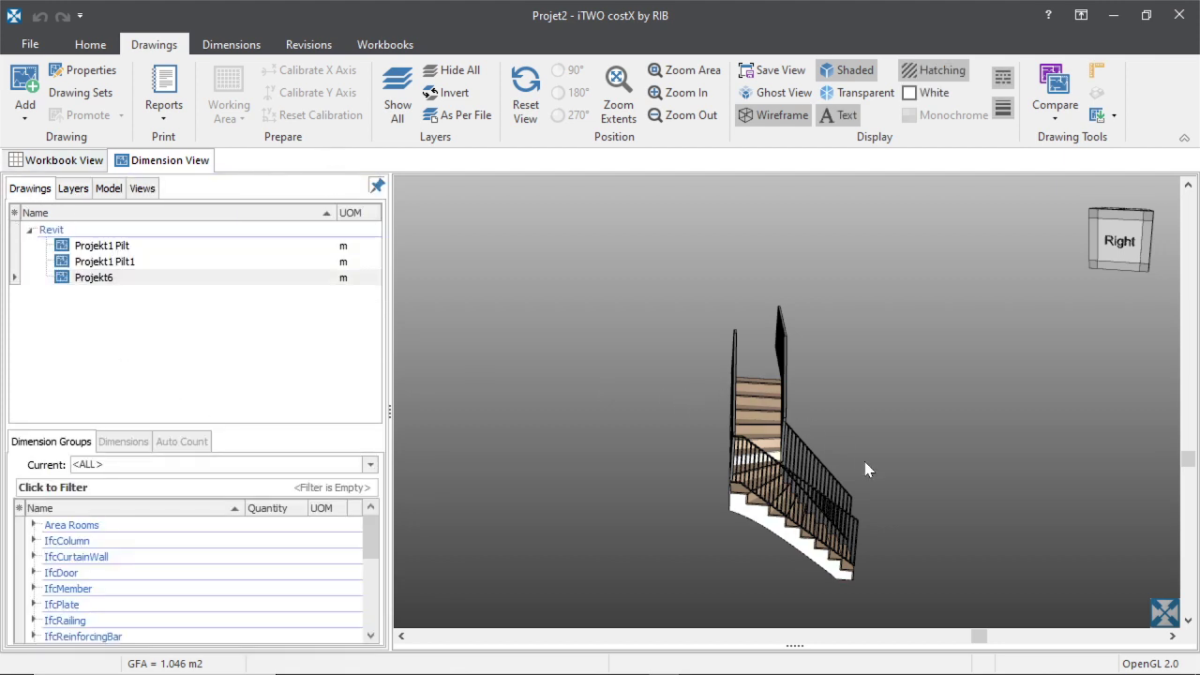
scroll(794, 504, "up", 2)
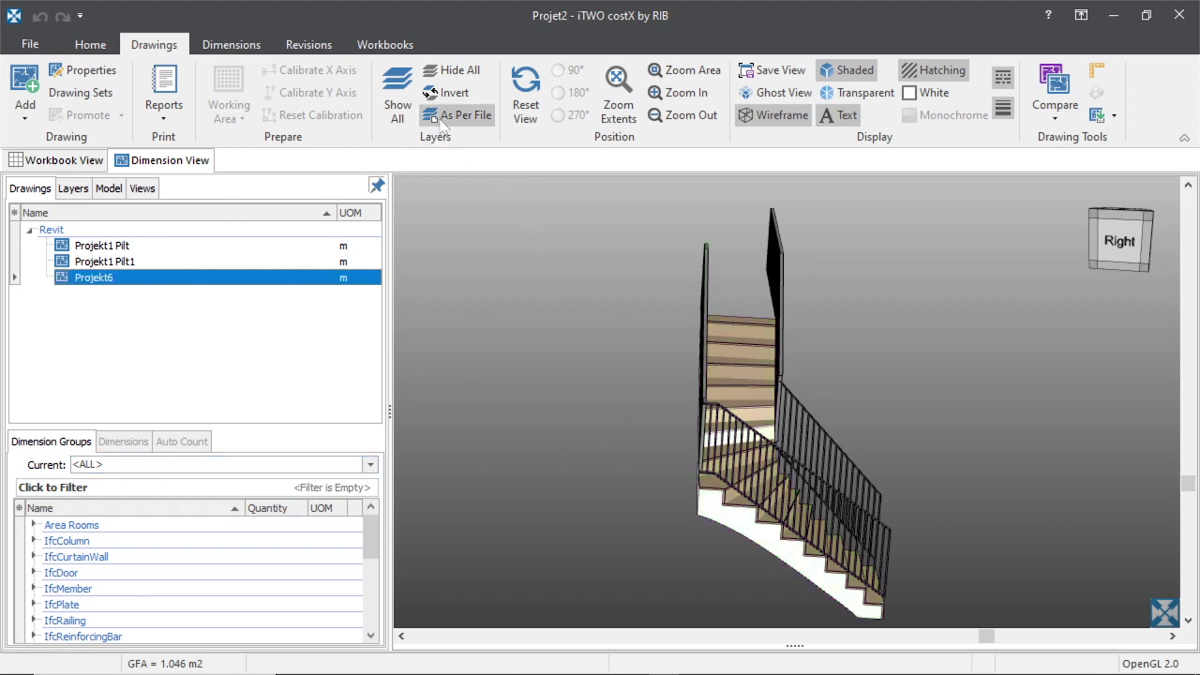
left_click(394, 103)
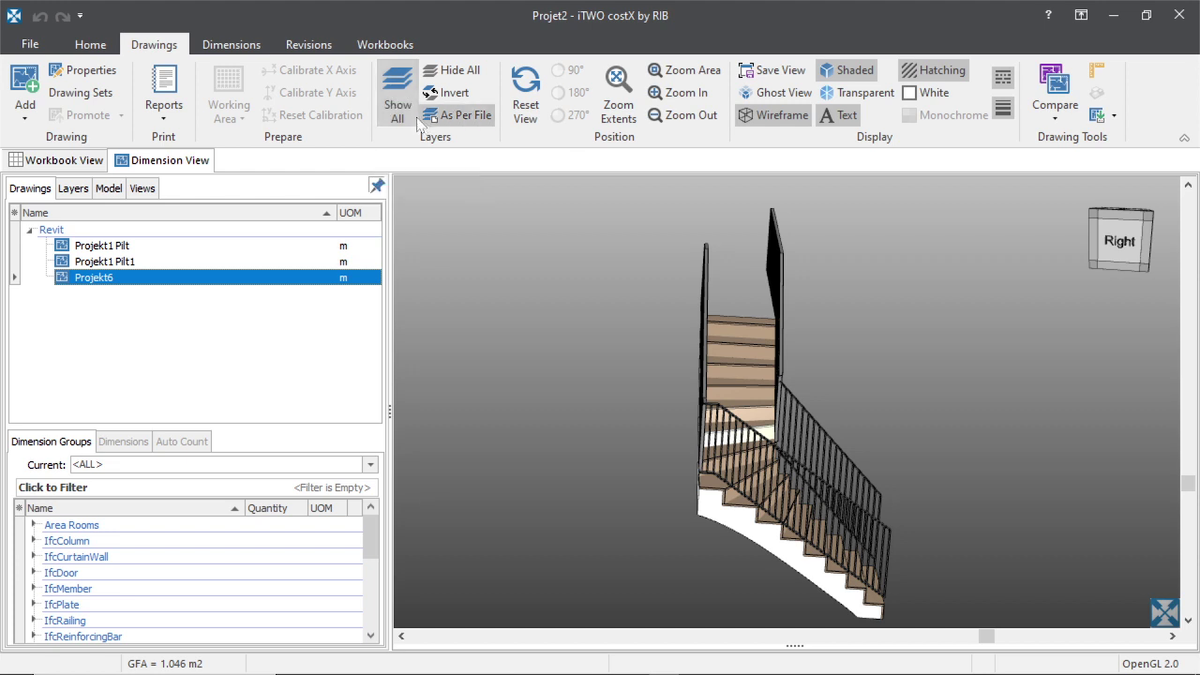
left_click(401, 104)
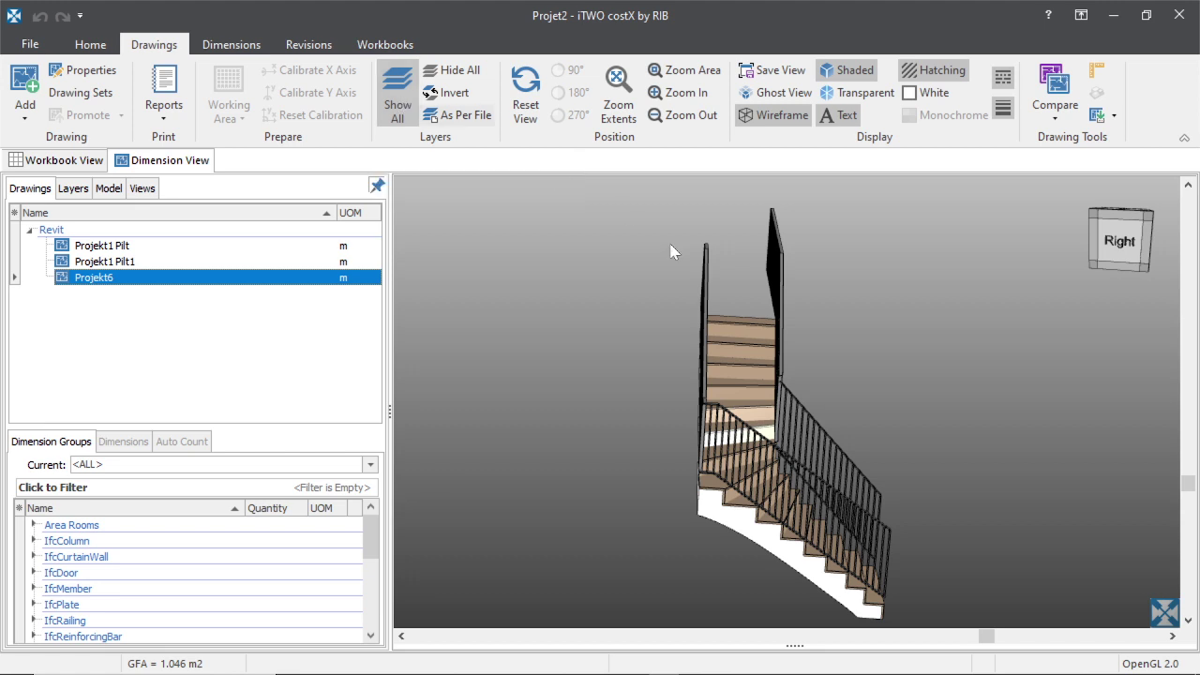
scroll(911, 342, "down", 3)
scroll(834, 356, "up", 1)
scroll(834, 356, "up", 2)
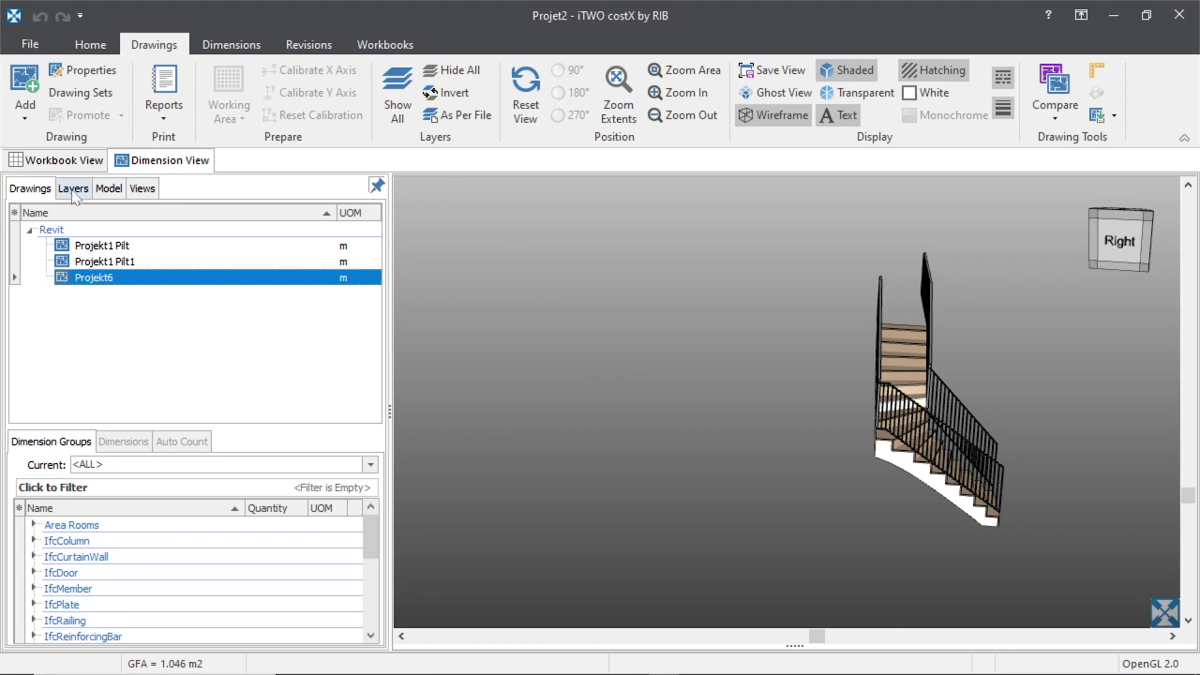
Isolate the IfcRailing and IfcReinforcingBar categories of the model in turn to examine their elements
left_click(109, 187)
scroll(818, 431, "down", 2)
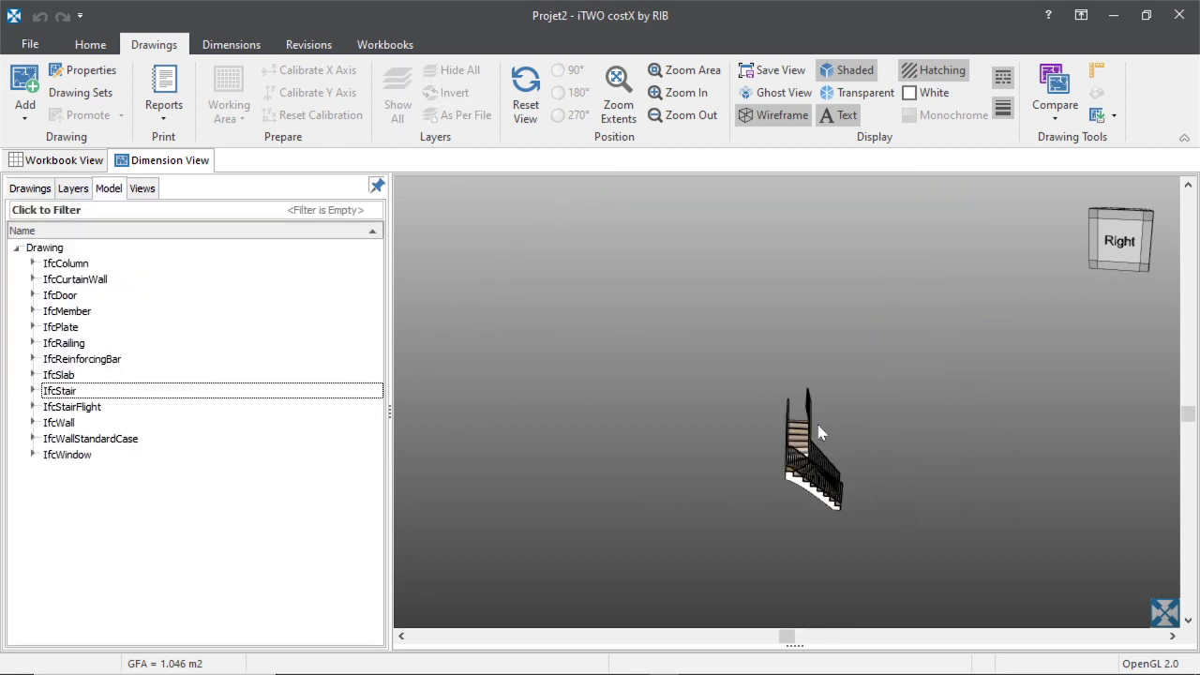
left_click(62, 264)
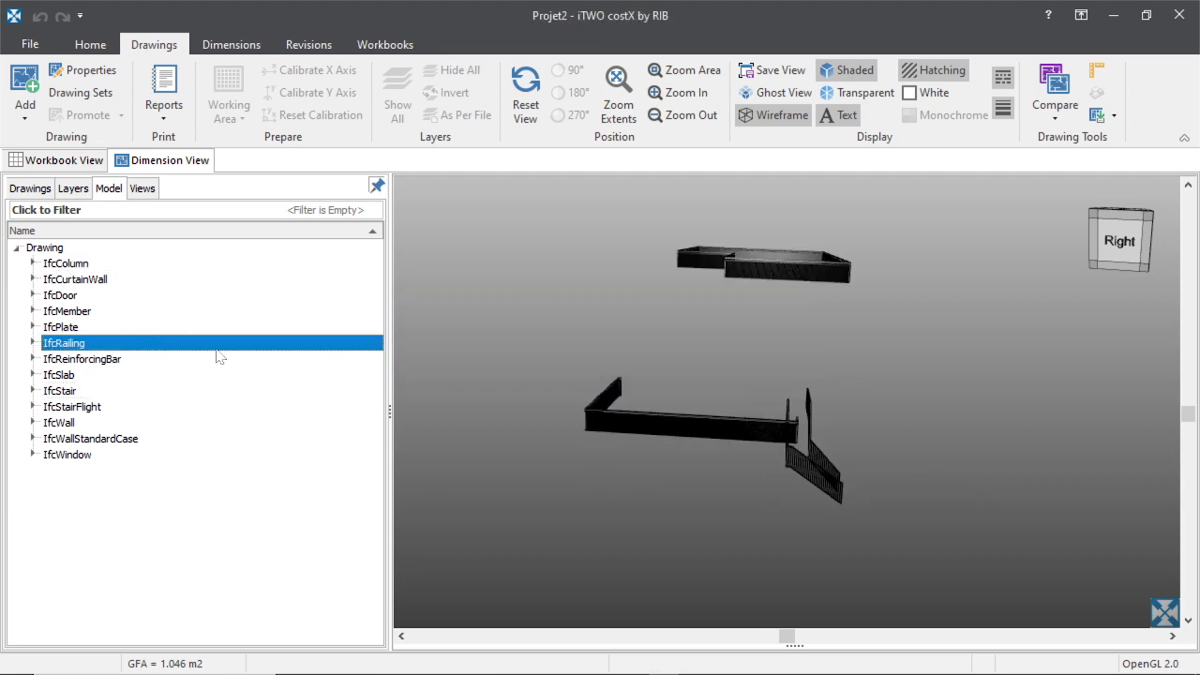
left_click(58, 362)
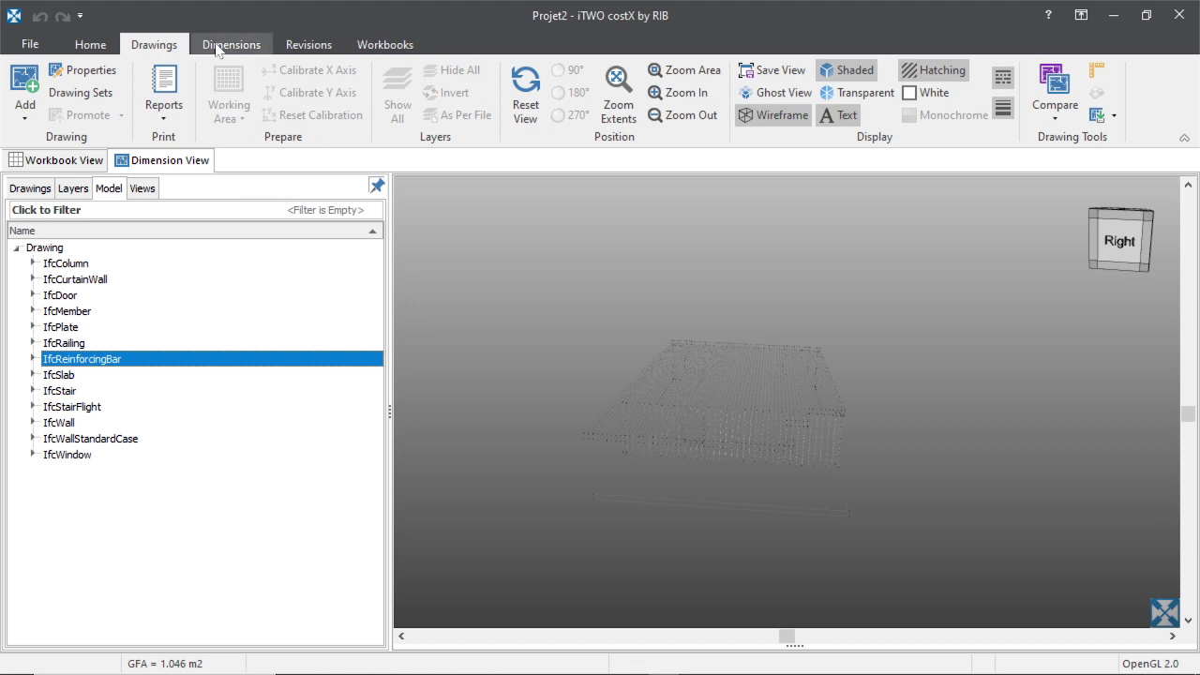
left_click(90, 44)
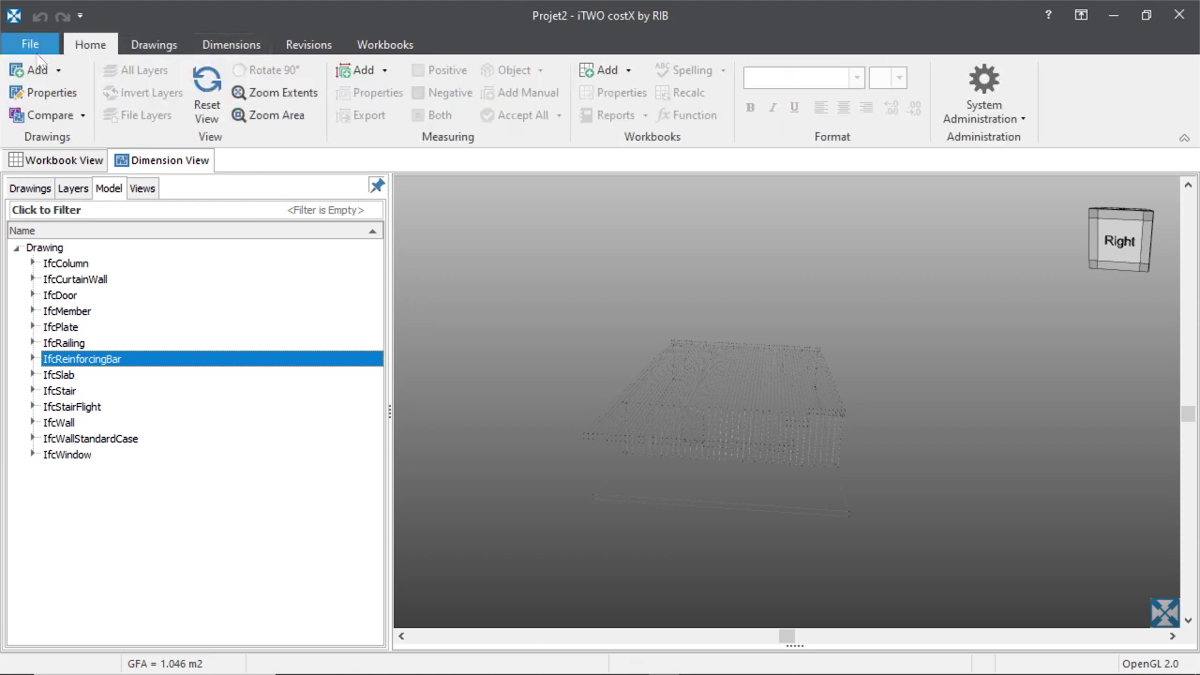
left_click(42, 46)
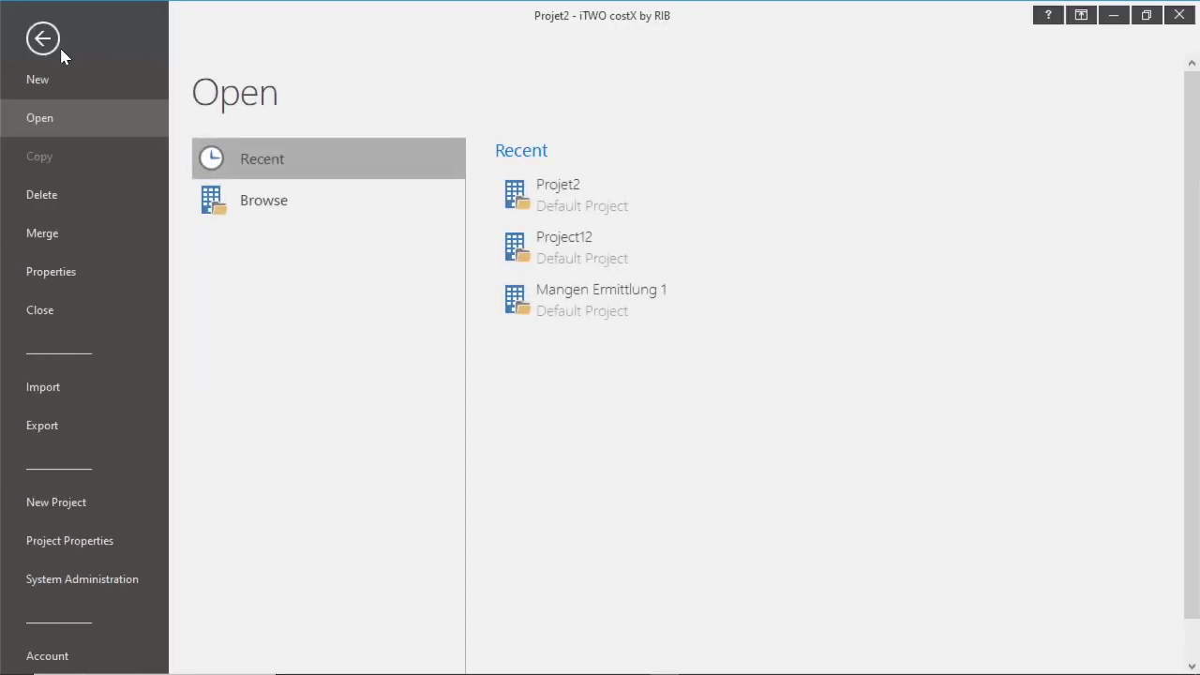
left_click(44, 39)
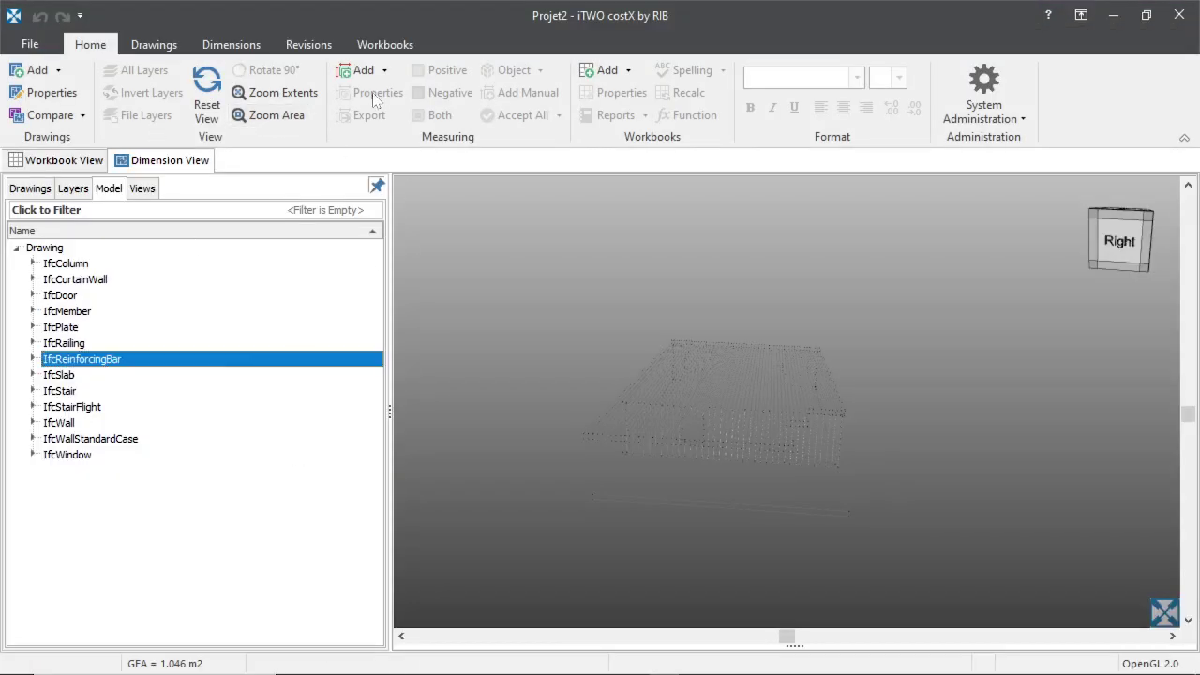
left_click(233, 47)
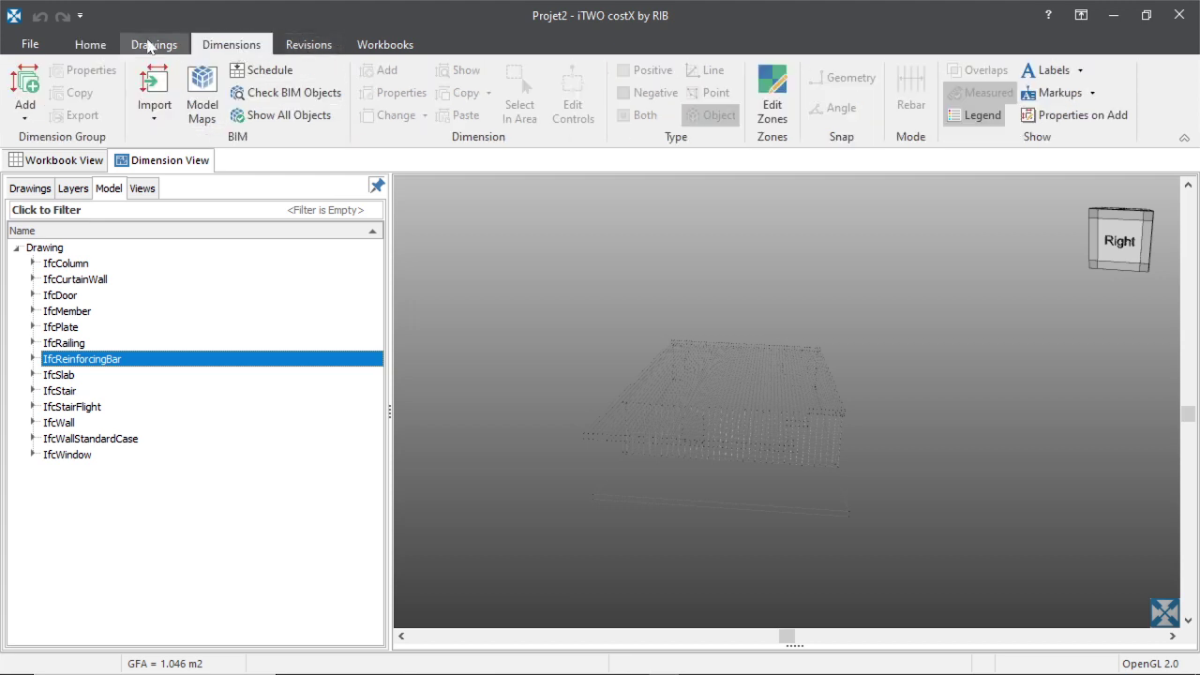
left_click(153, 45)
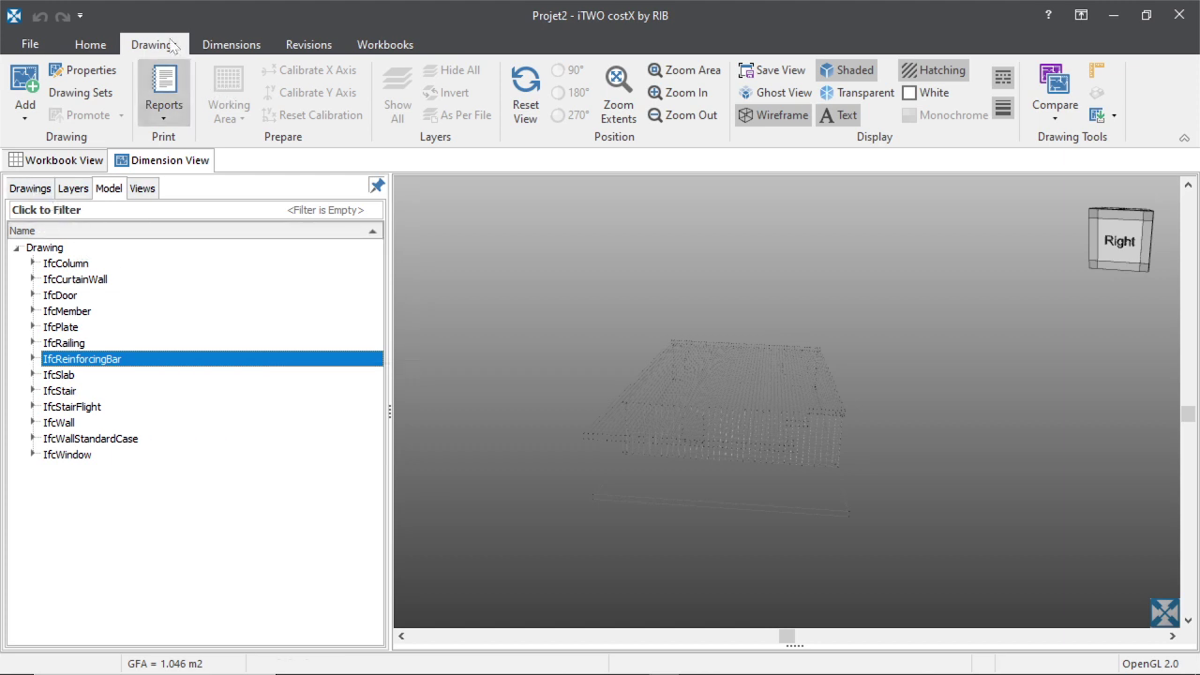
Try to bring back the whole Projekt6 model by hiding all of its layers and showing them again
left_click(31, 188)
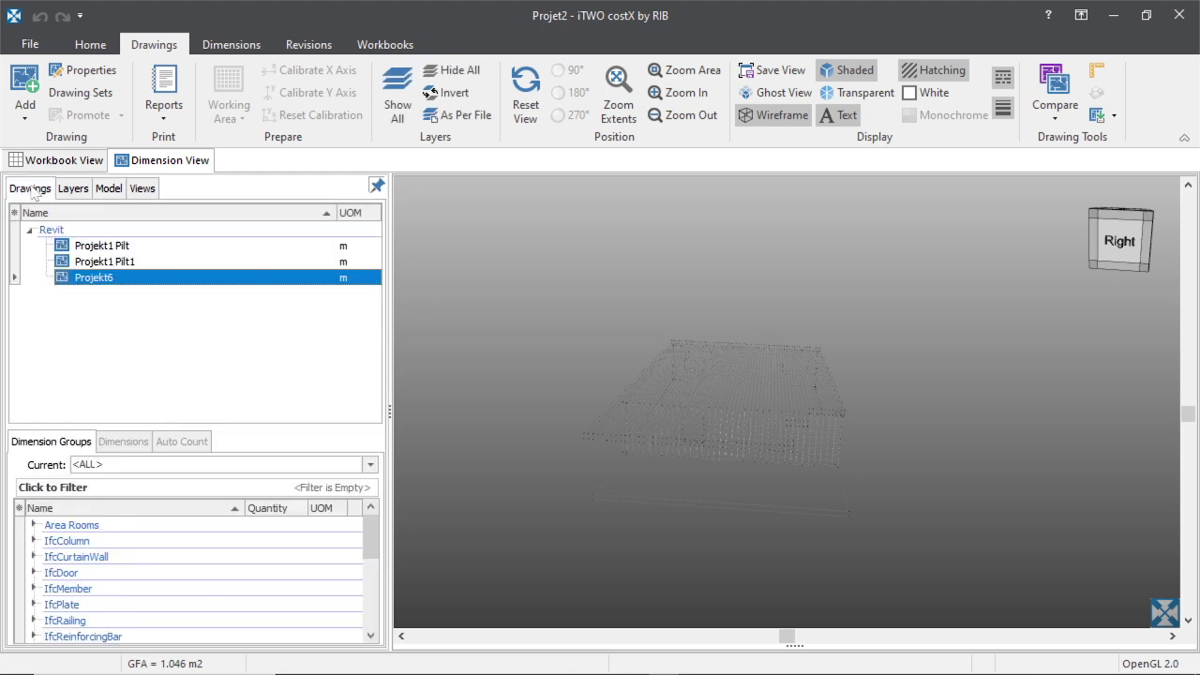
left_click(405, 115)
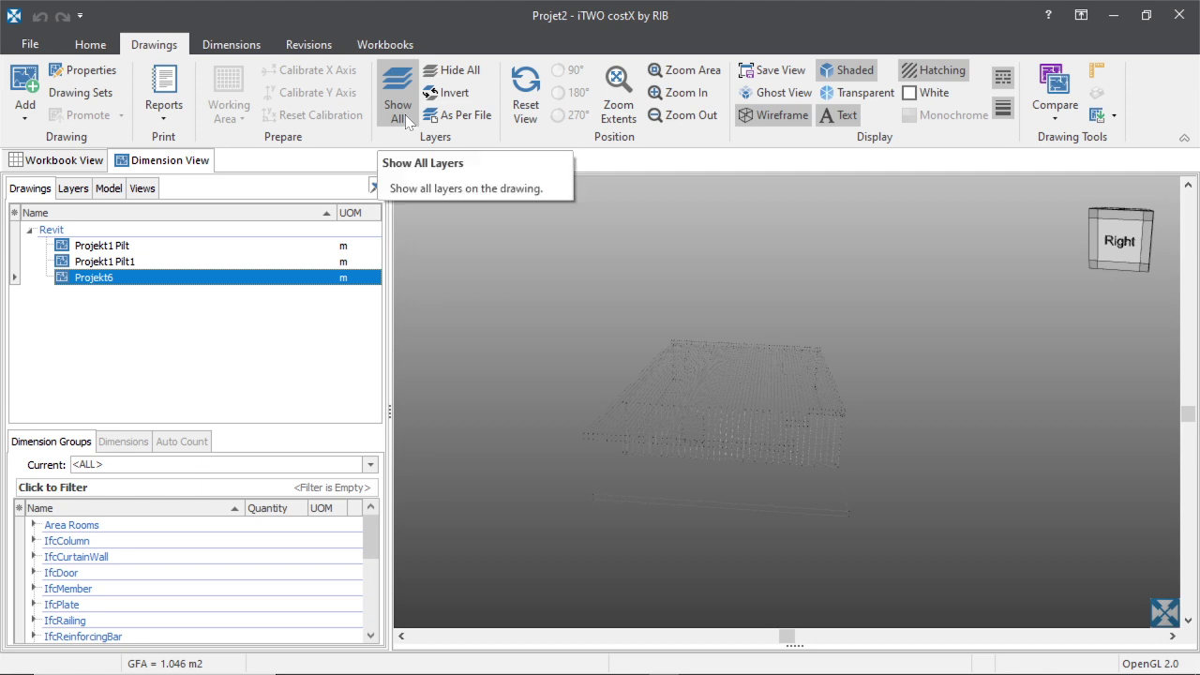
left_click(451, 71)
left_click(405, 103)
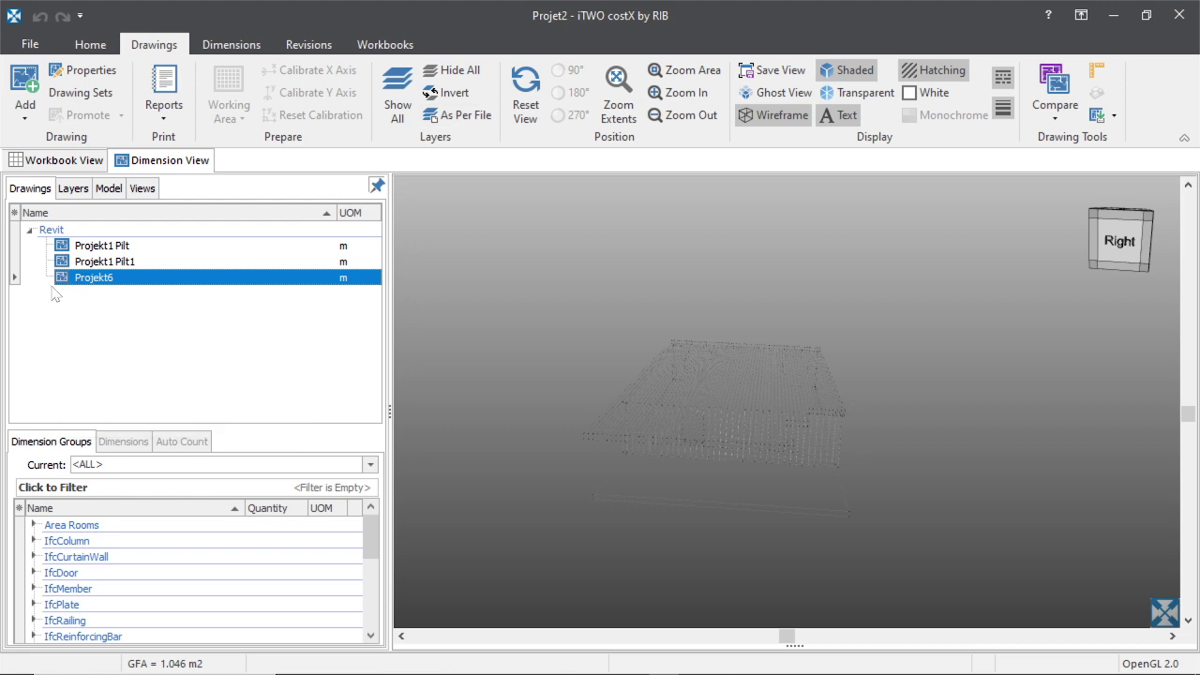
left_click(73, 189)
left_click(107, 191)
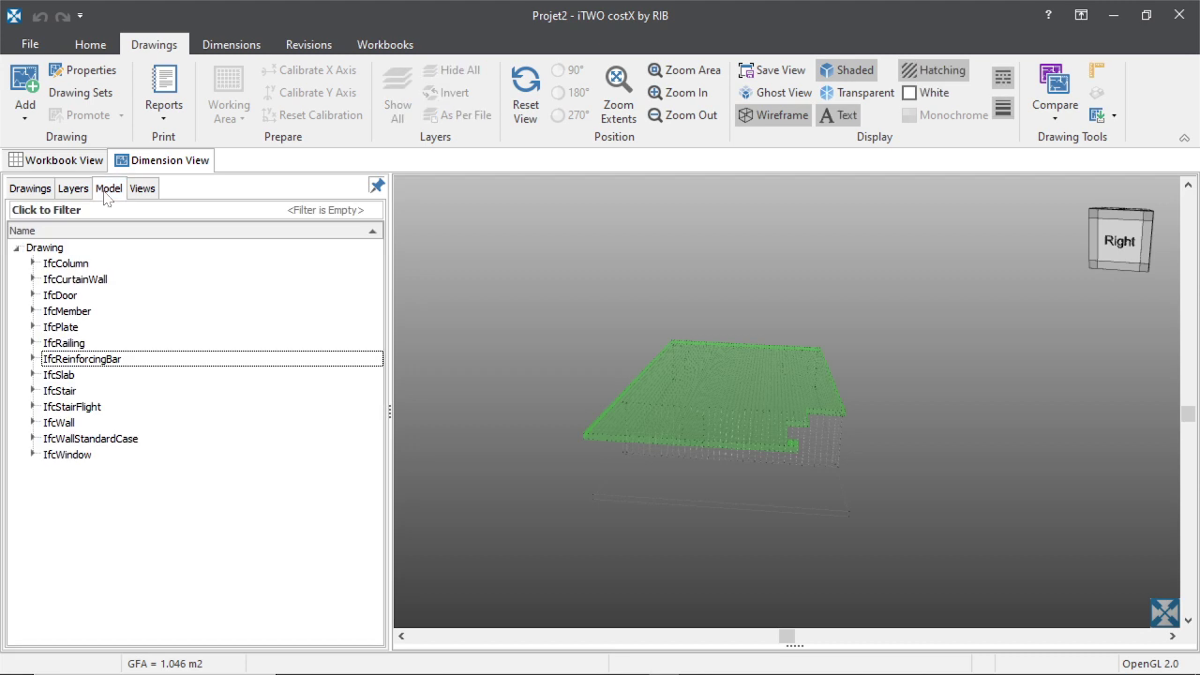
left_click(29, 189)
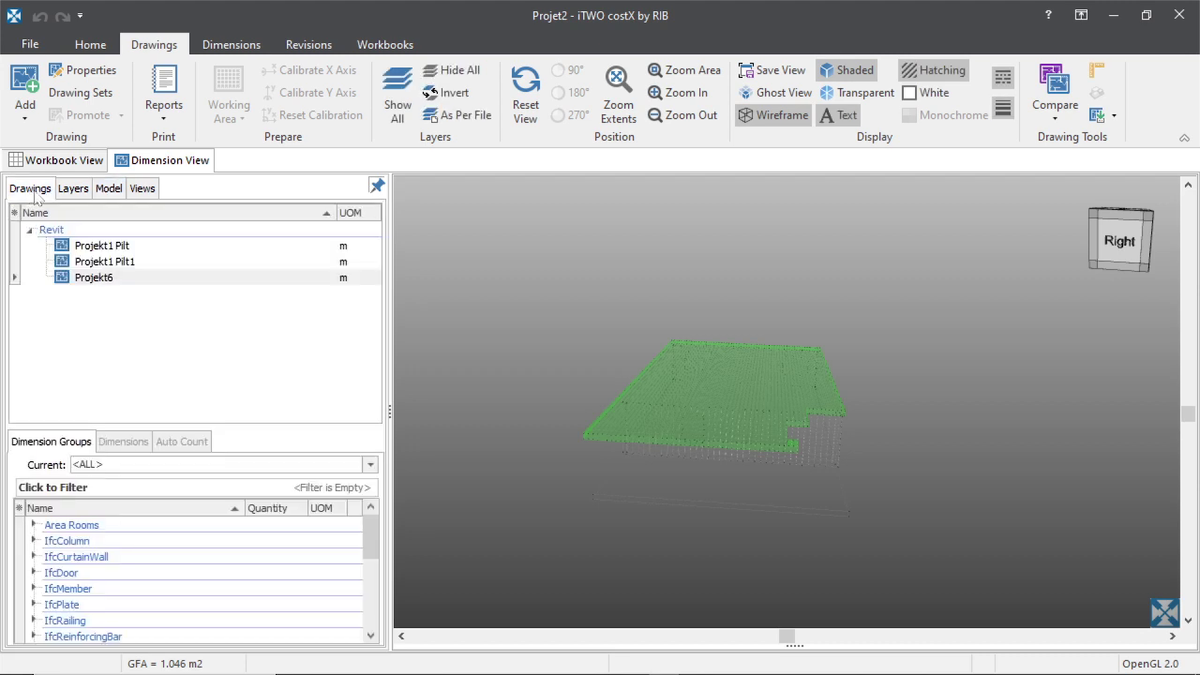
left_click(107, 191)
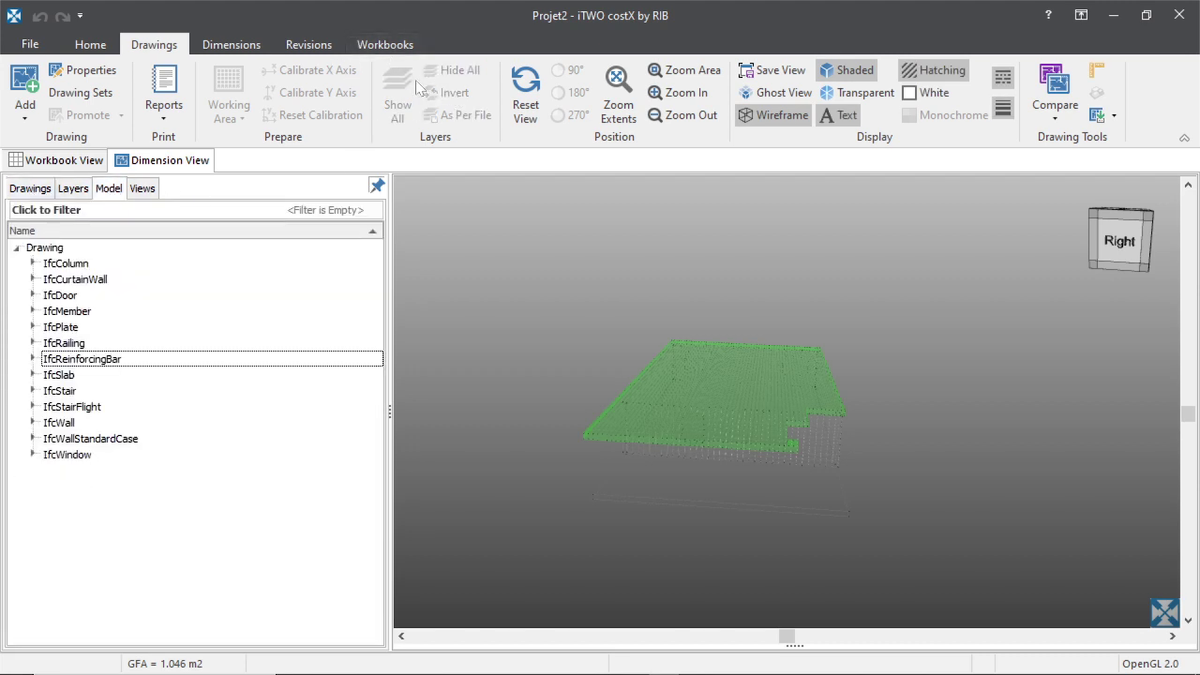
left_click(232, 46)
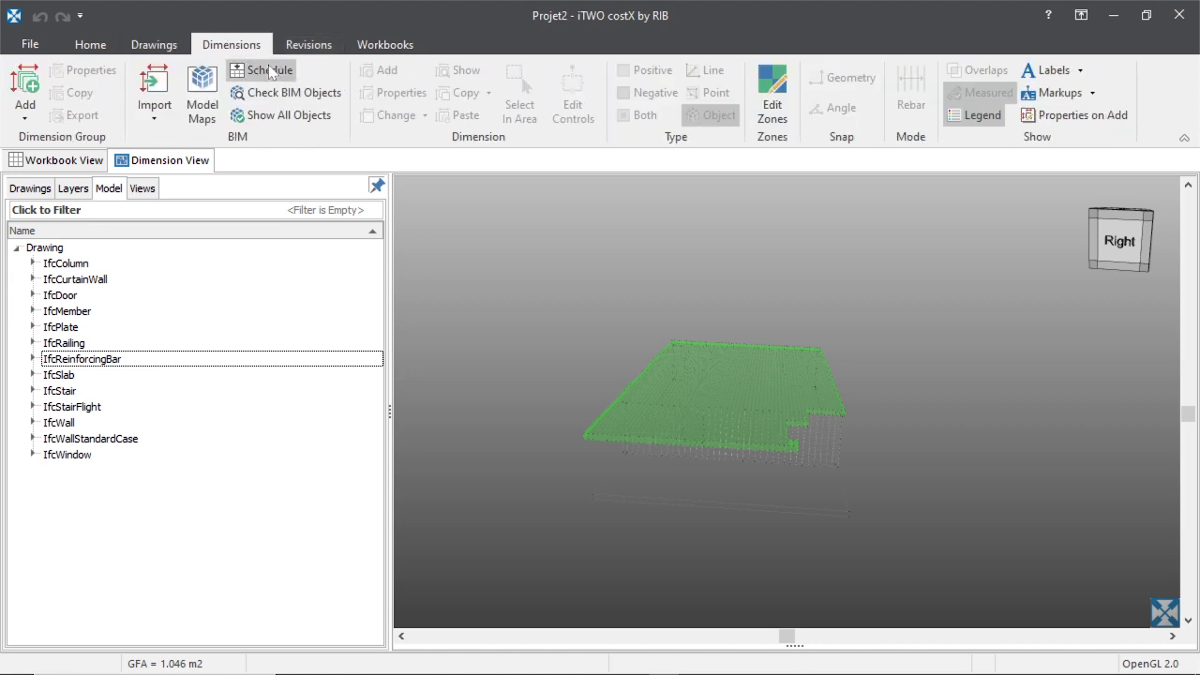
left_click(154, 44)
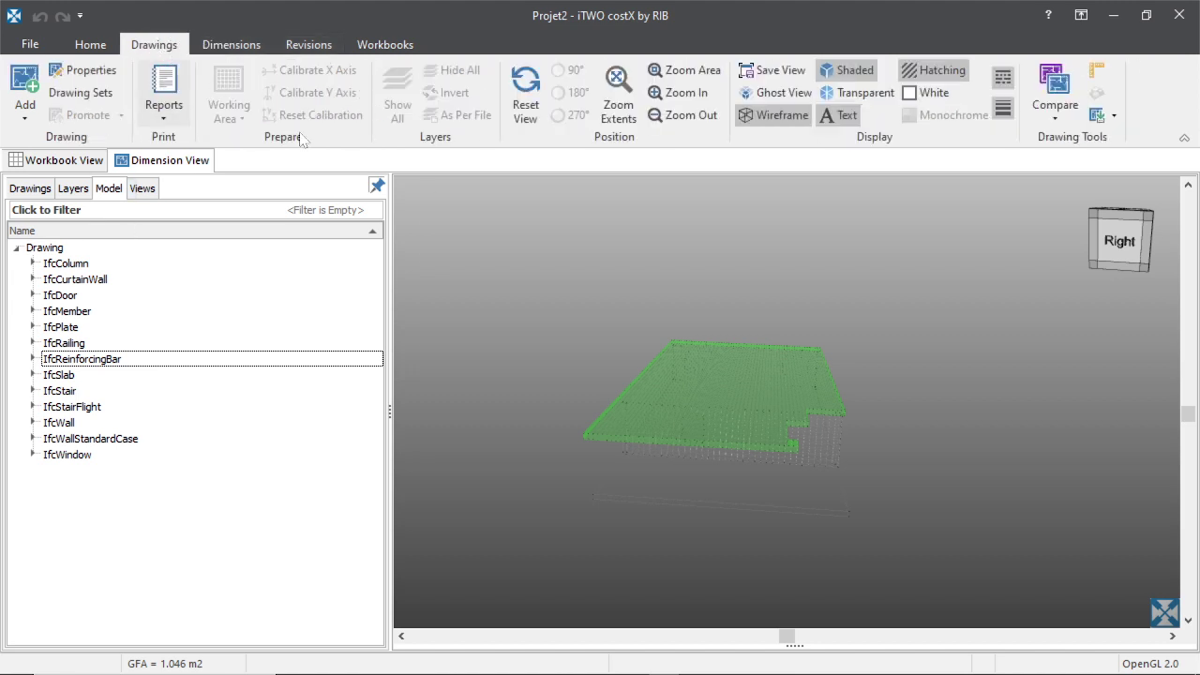
Try again to show all layers of the Projekt6 drawing and invert their visibility
left_click(33, 189)
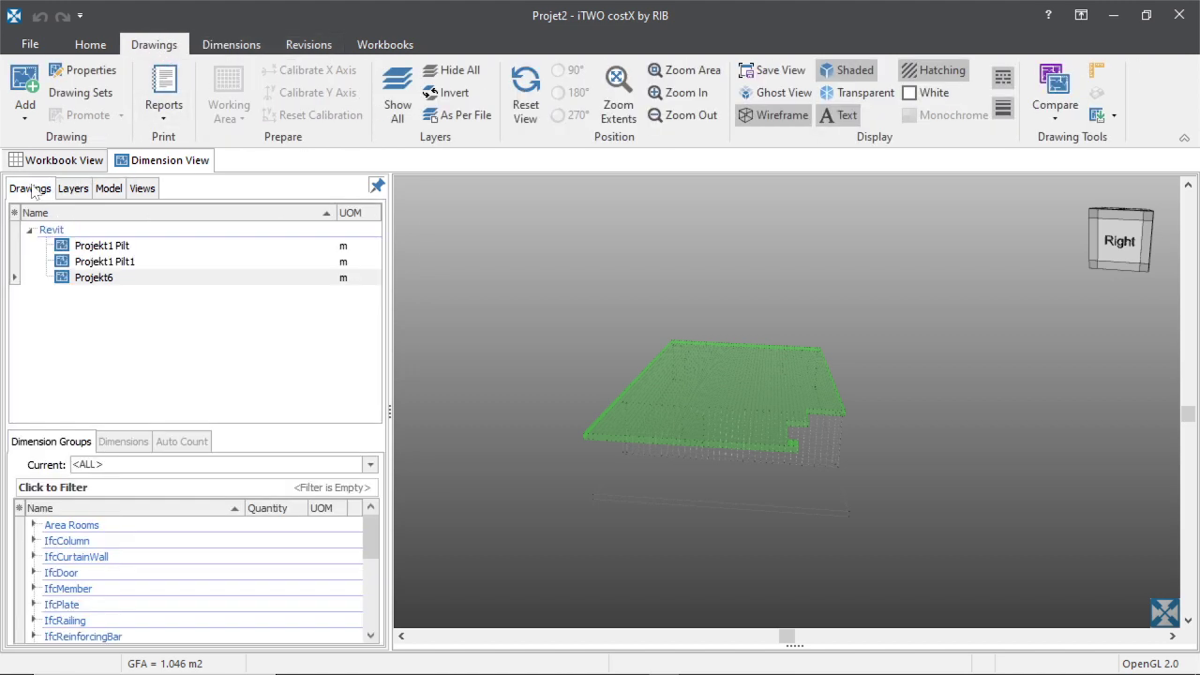
left_click(392, 120)
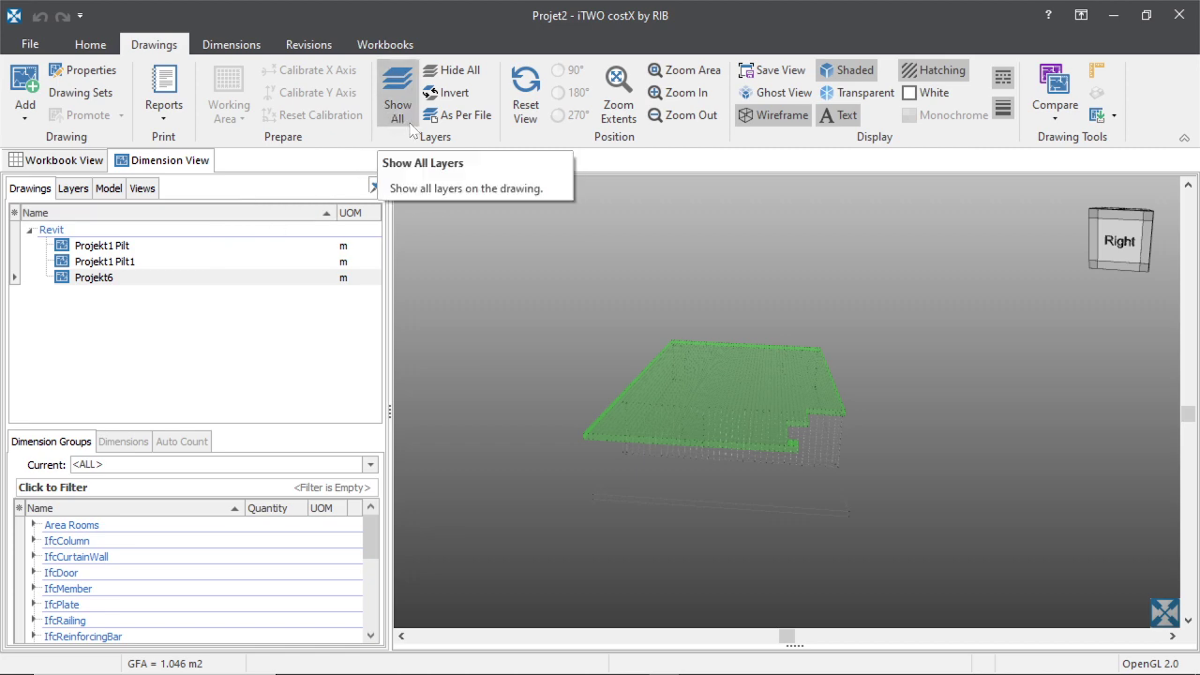
scroll(648, 377, "up", 5)
scroll(627, 340, "down", 3)
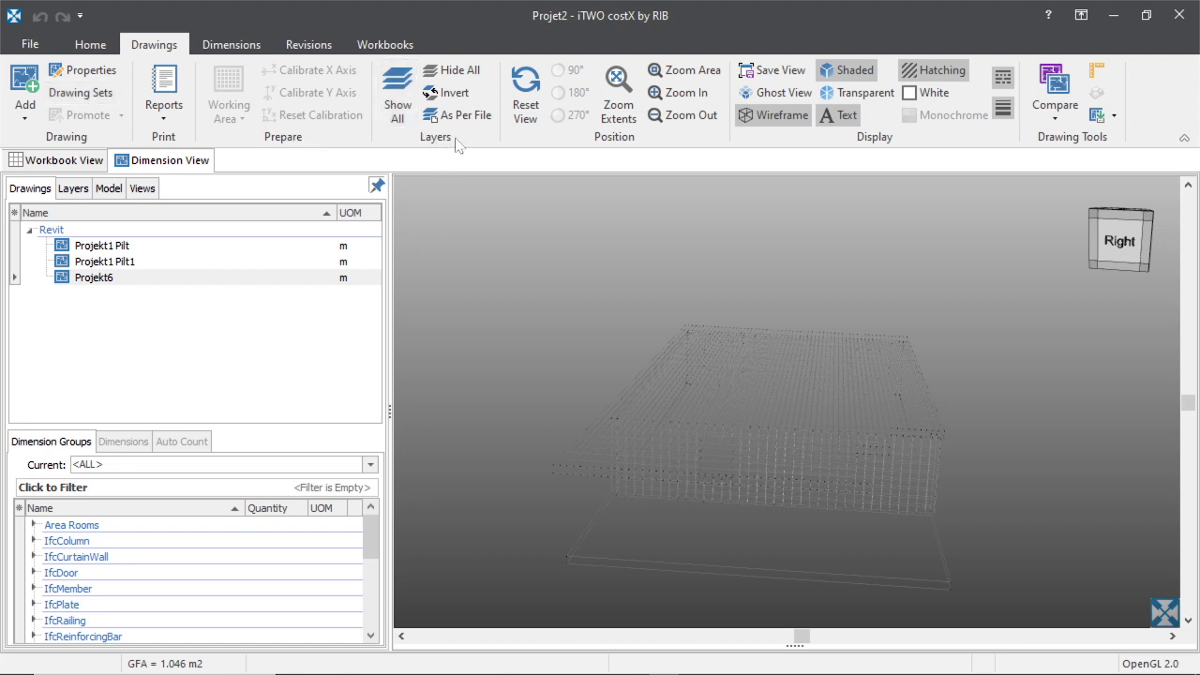
left_click(437, 93)
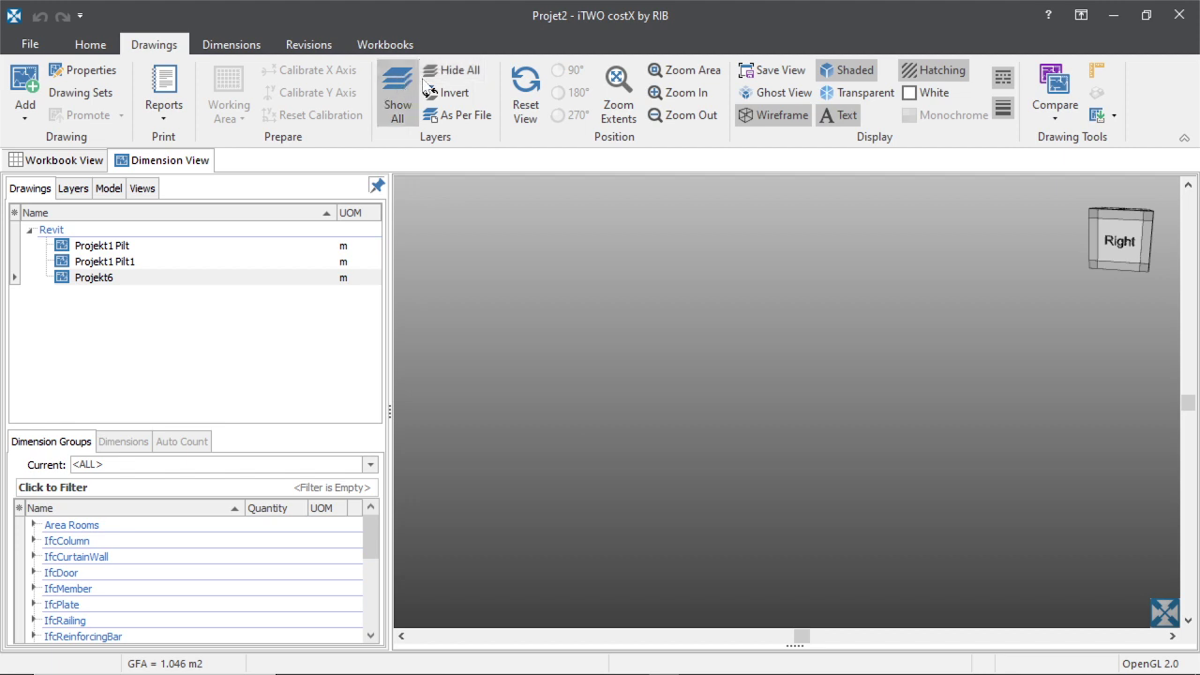
left_click(93, 278)
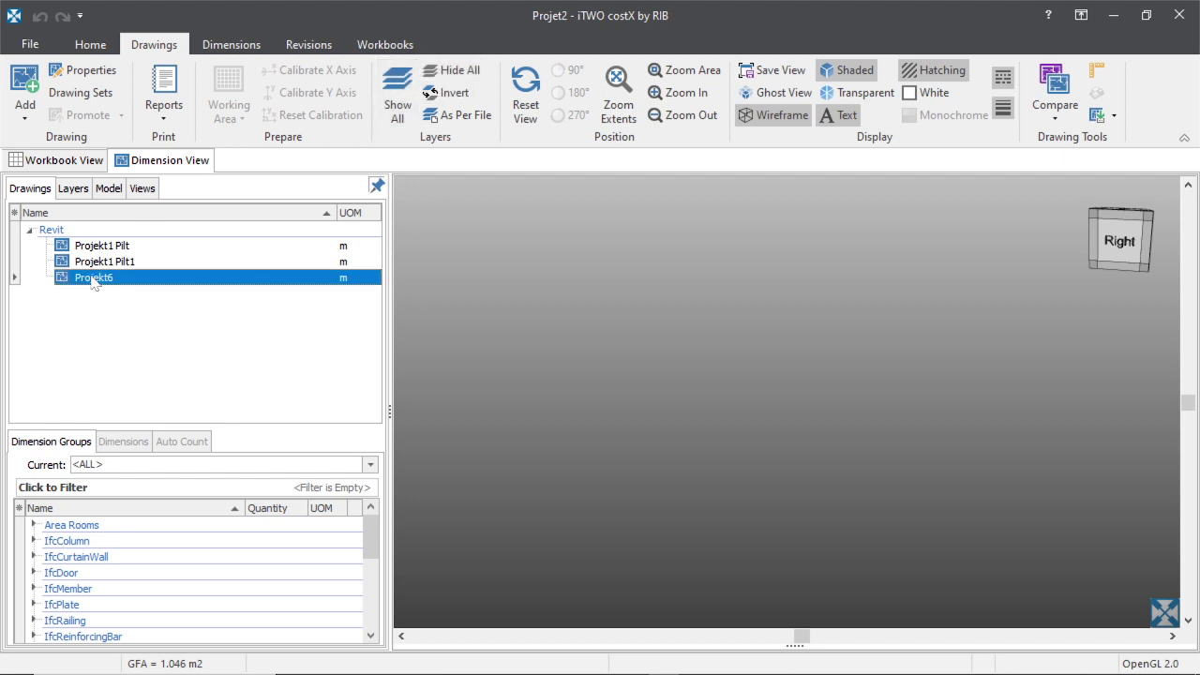
Show the complete building by selecting the root Drawing node of the model tree
left_click(107, 188)
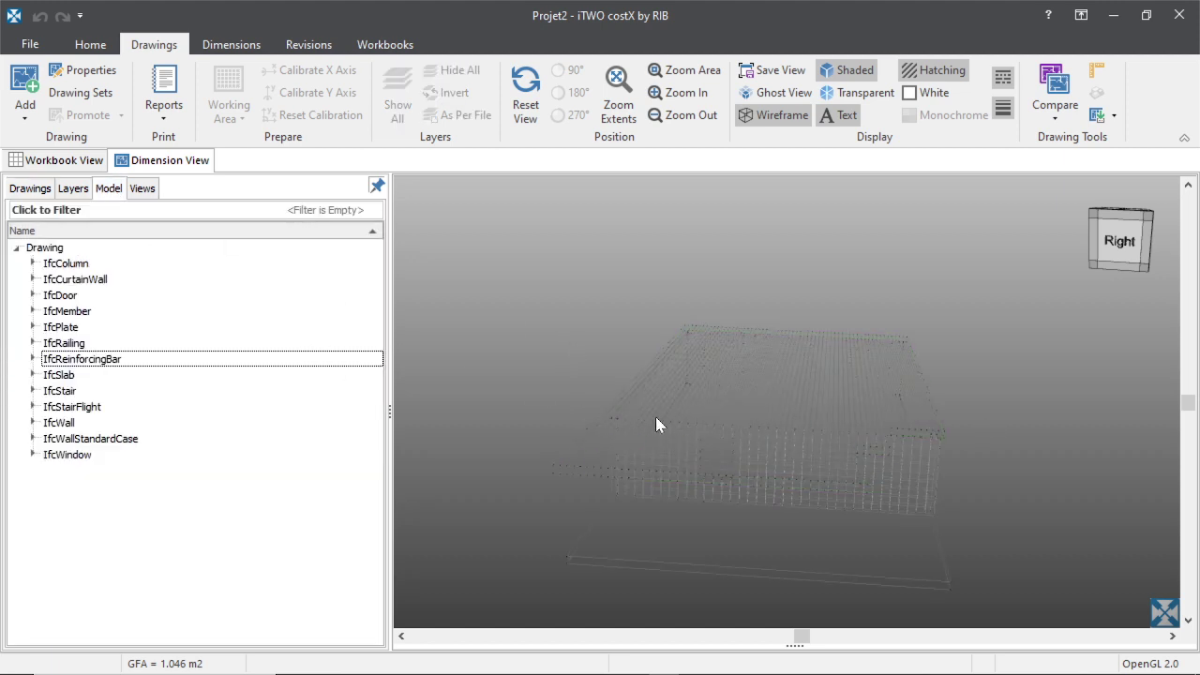
left_click(34, 249)
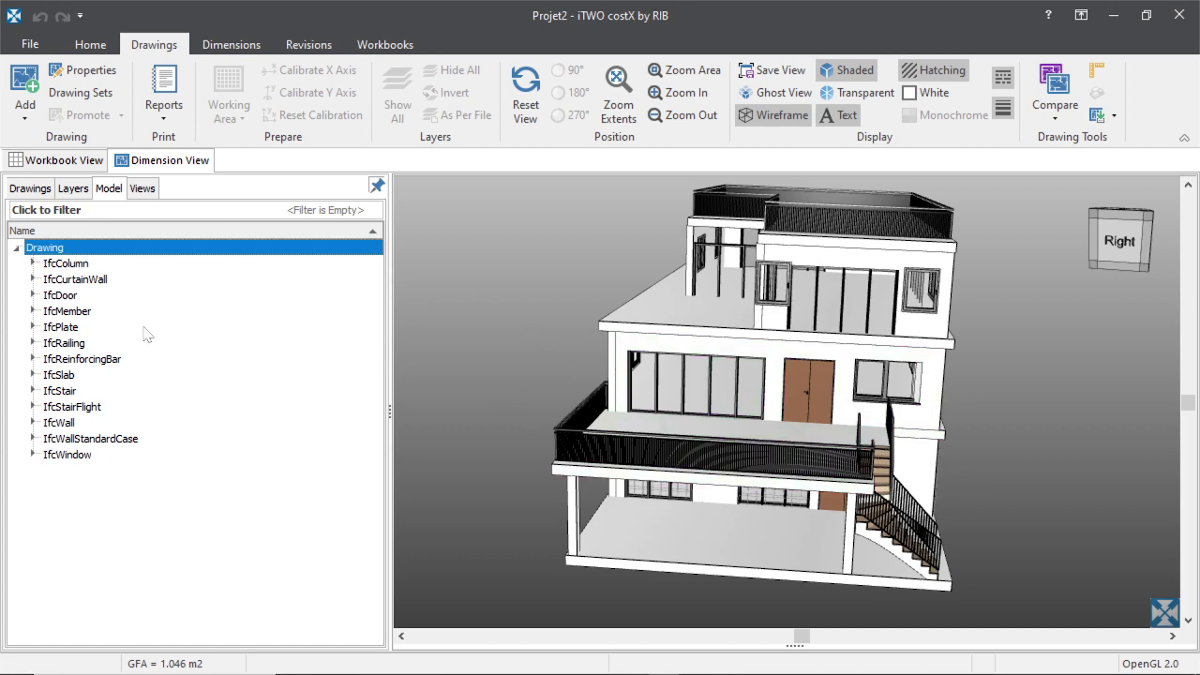
left_click(964, 405)
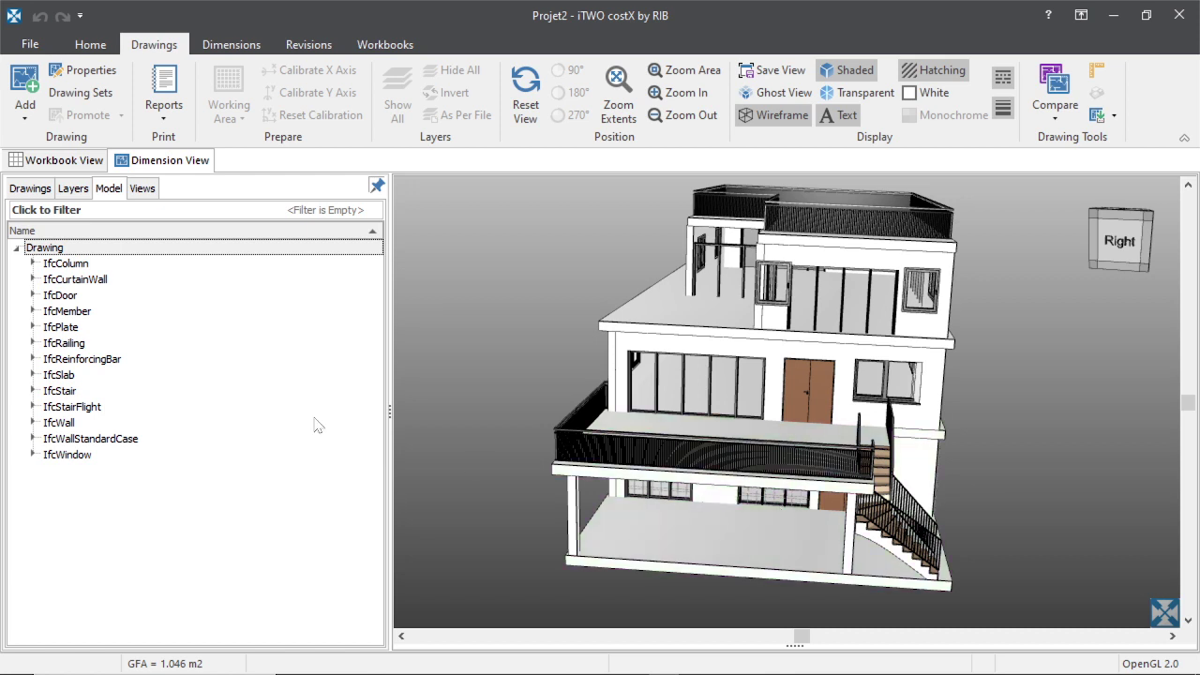
Isolate the IFC categories from IfcPlate through IfcWall one after another to inspect each element group
left_click(100, 310)
scroll(683, 440, "down", 2)
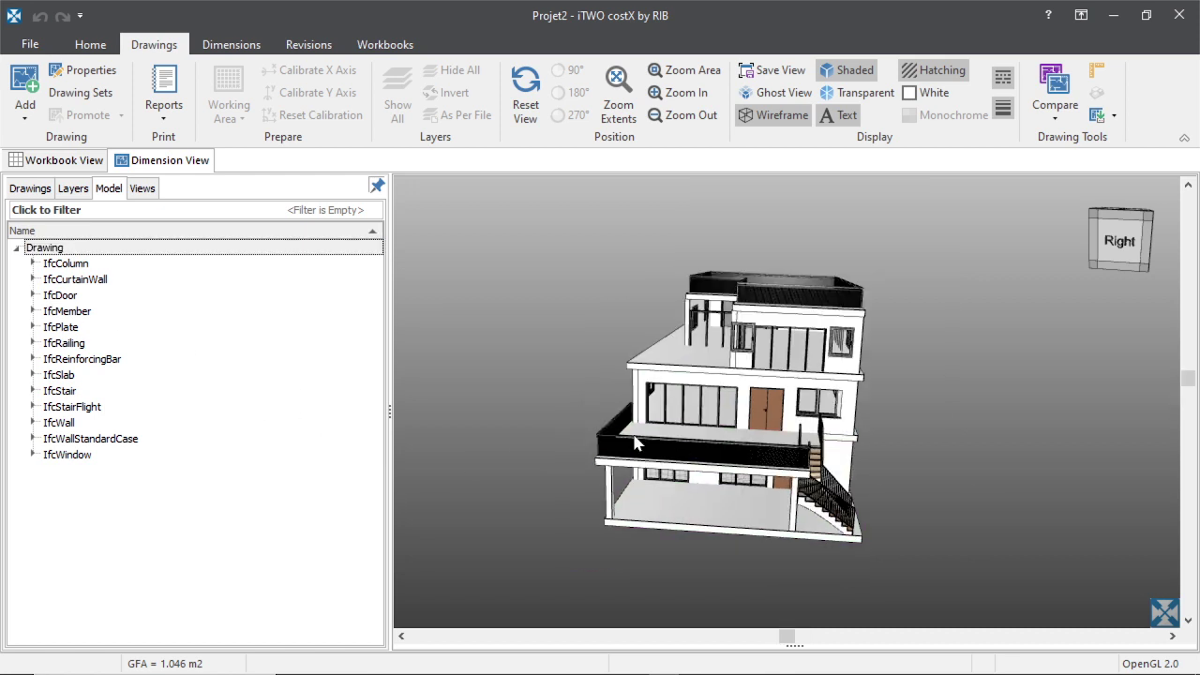
left_click(57, 328)
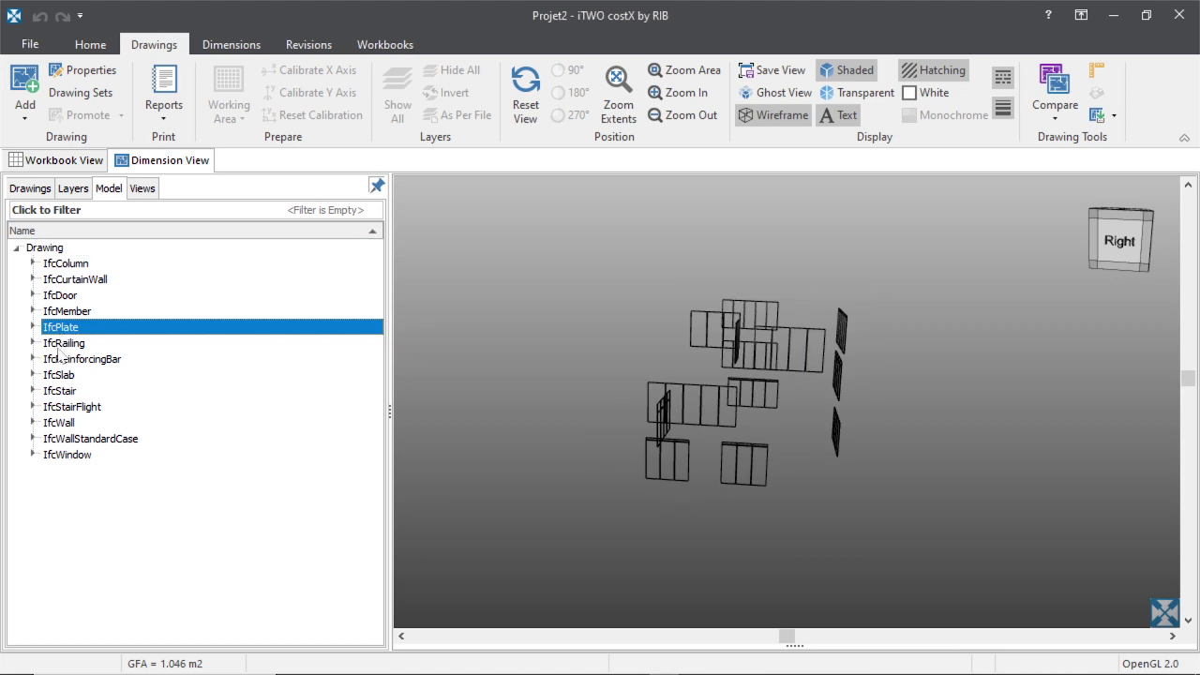
left_click(60, 344)
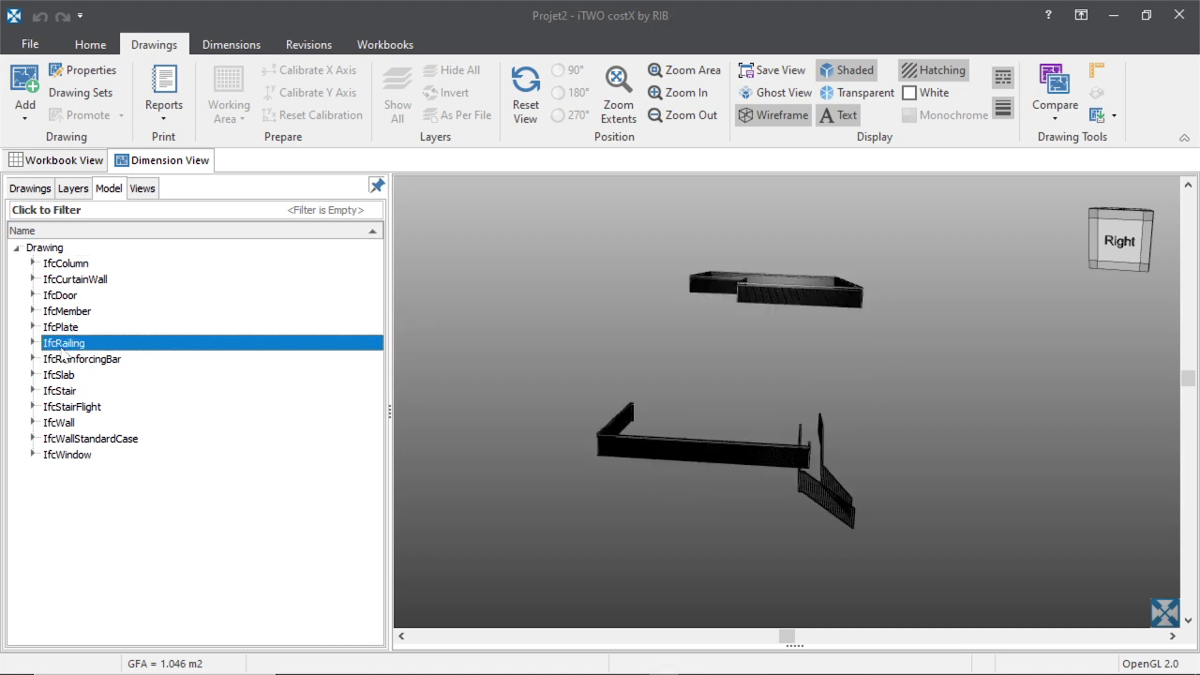
left_click(63, 360)
left_click(61, 376)
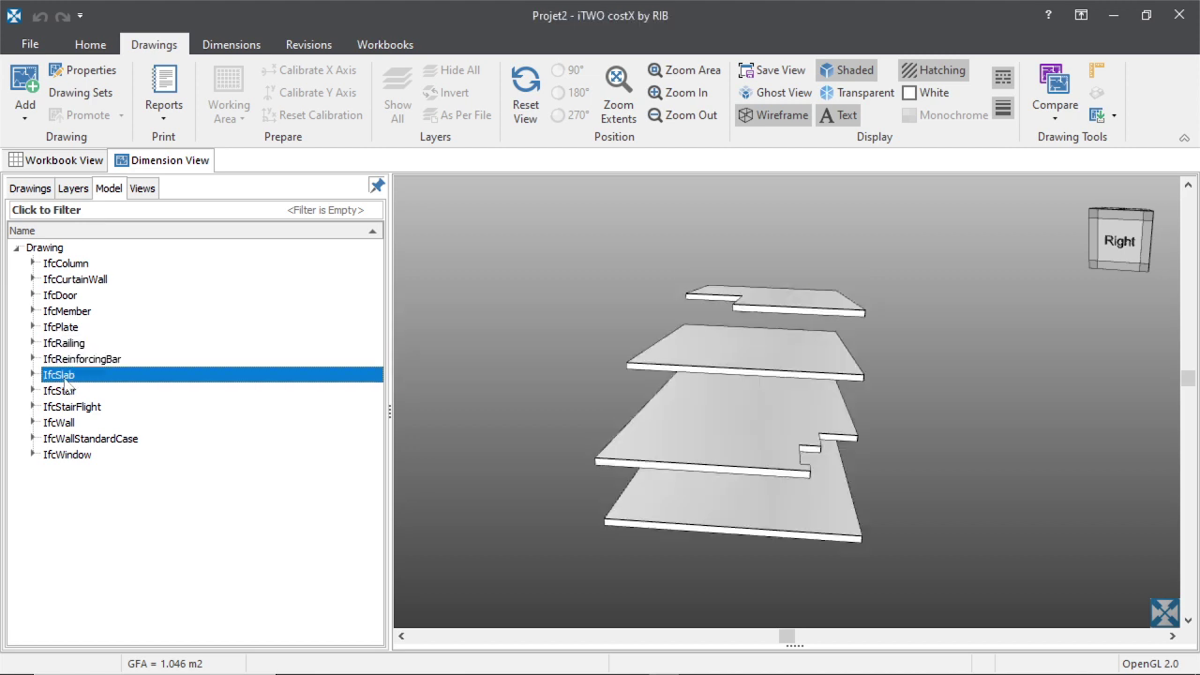
left_click(62, 392)
left_click(64, 412)
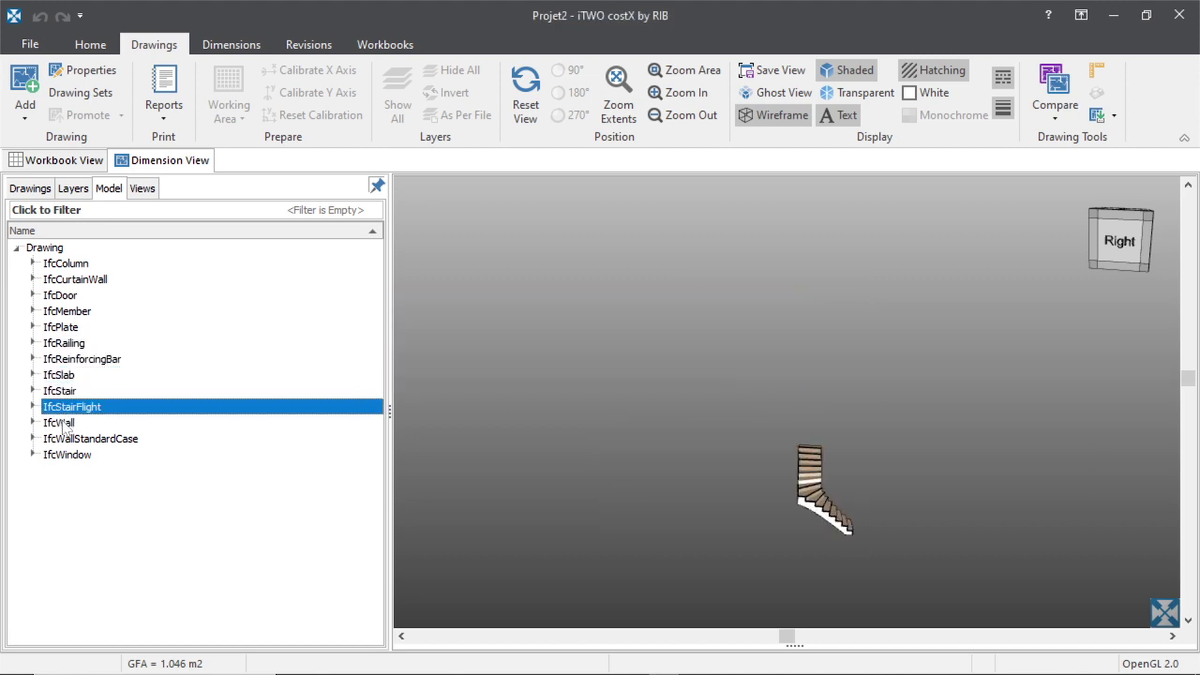
left_click(64, 424)
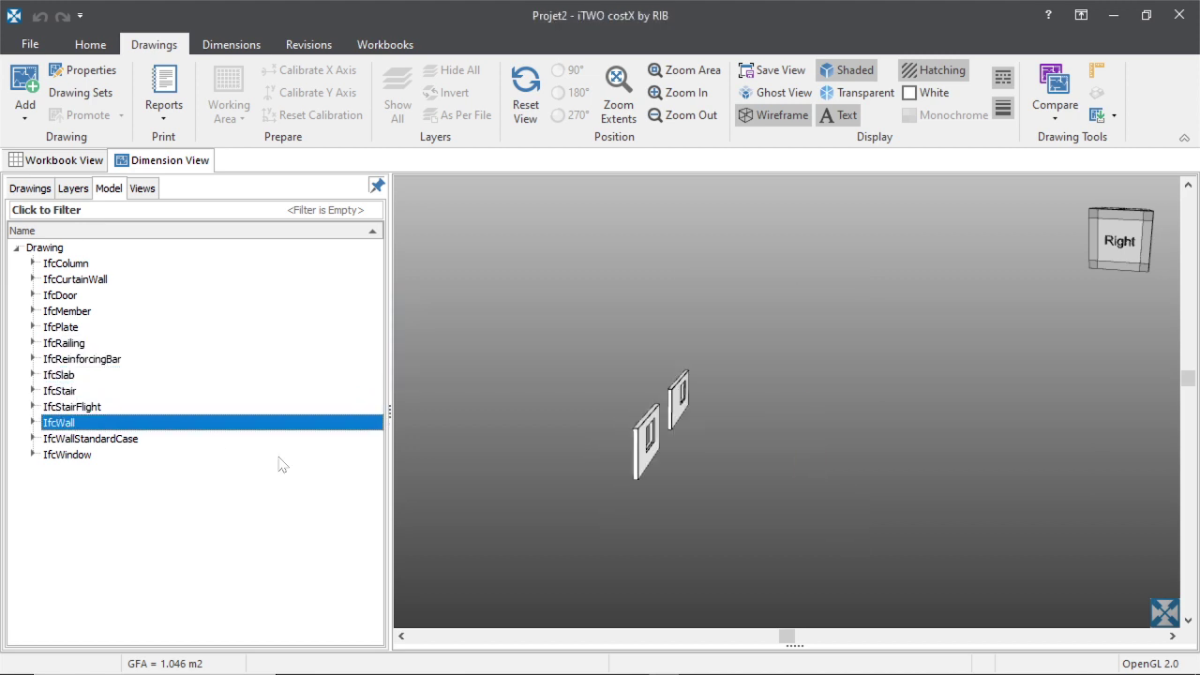
Redisplay the complete house from the root Drawing node, inspect its exterior and return to the drawings list
left_click(43, 248)
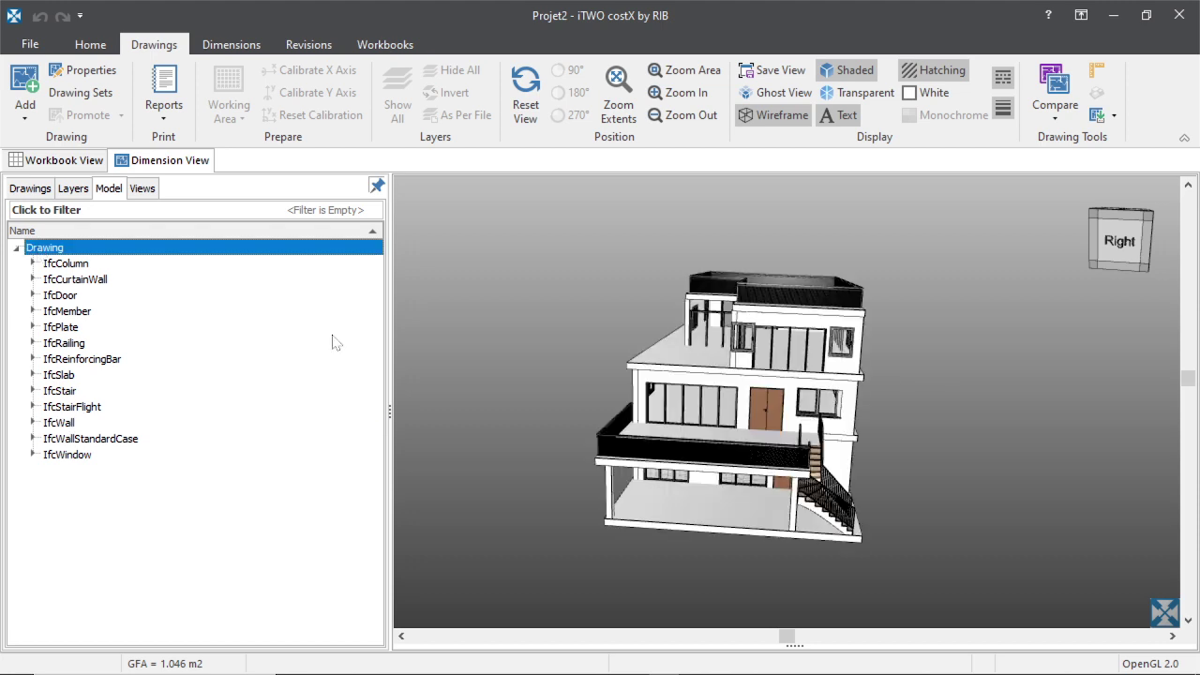
left_click(858, 453)
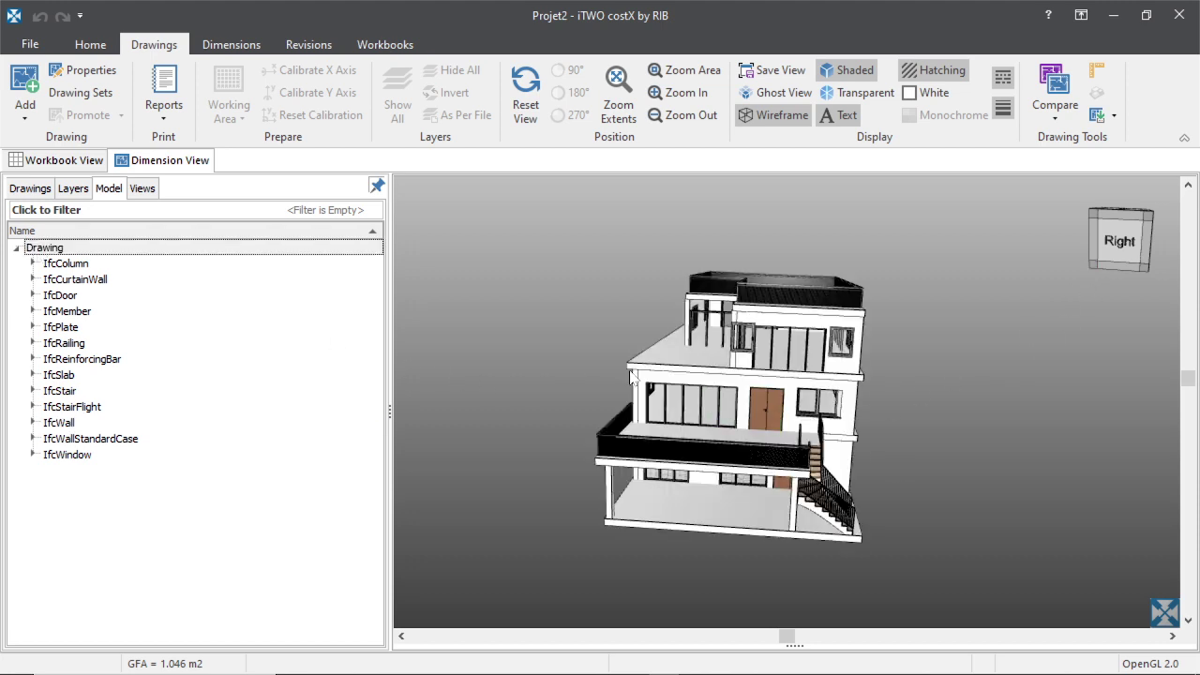
scroll(768, 459, "up", 5)
scroll(768, 459, "down", 5)
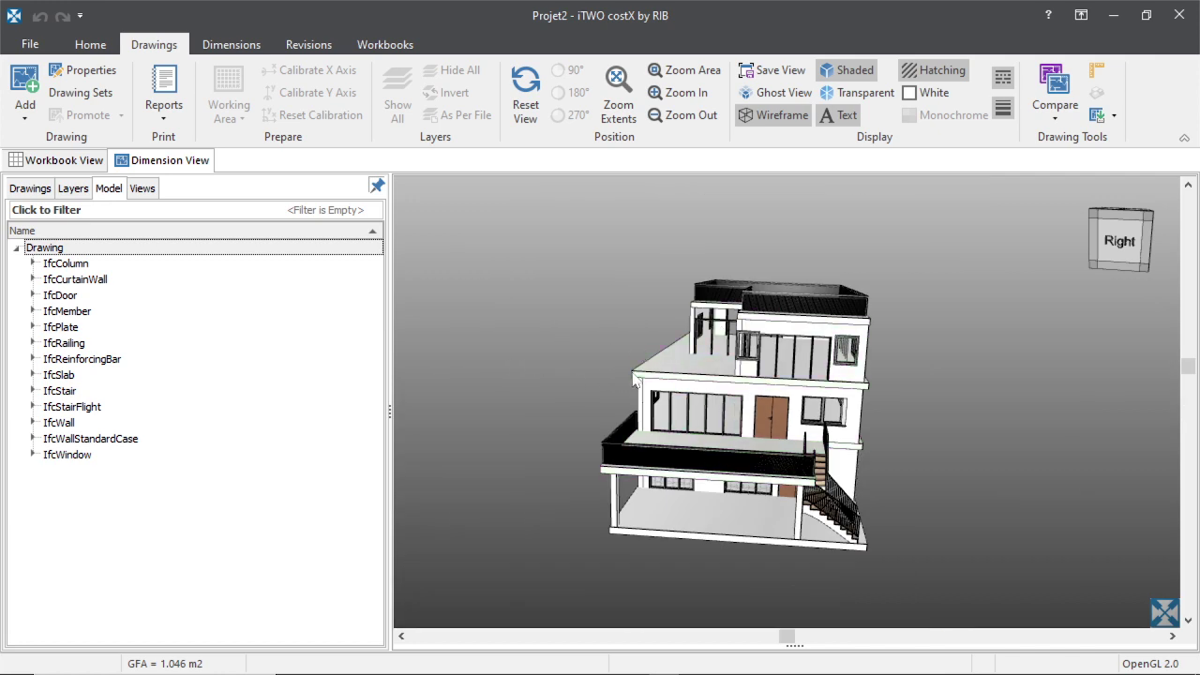
mouse_move(634, 377)
left_mouse_down()
mouse_move(729, 397)
mouse_move(754, 433)
left_mouse_up()
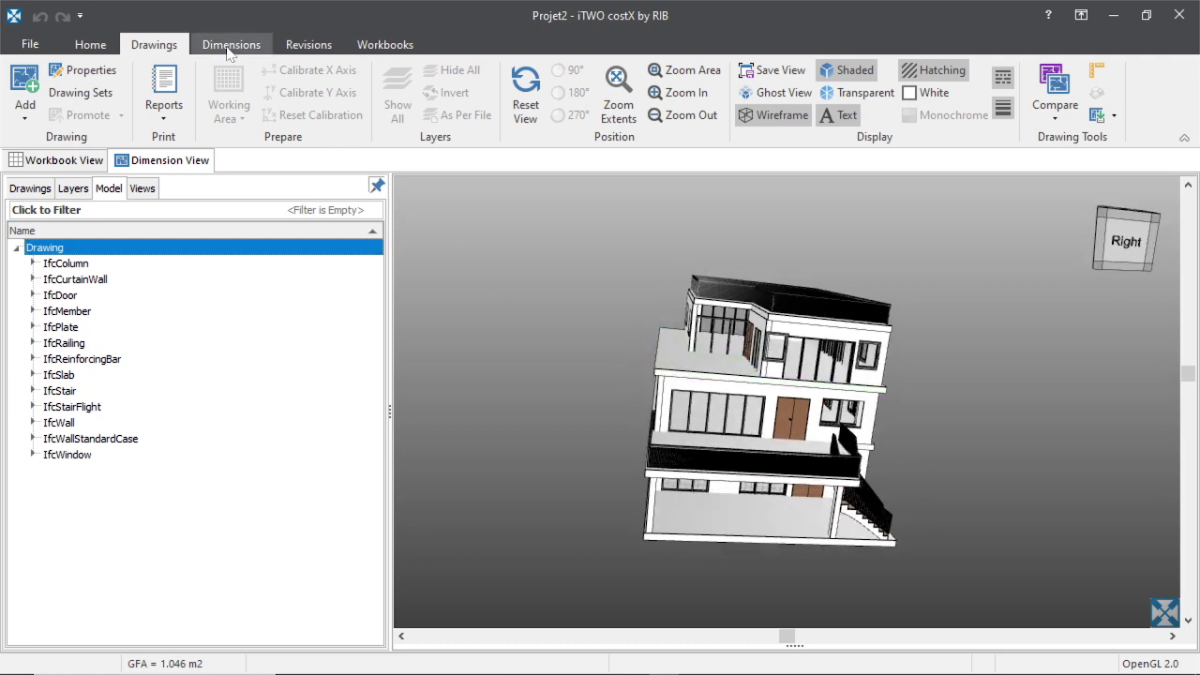
left_click(30, 188)
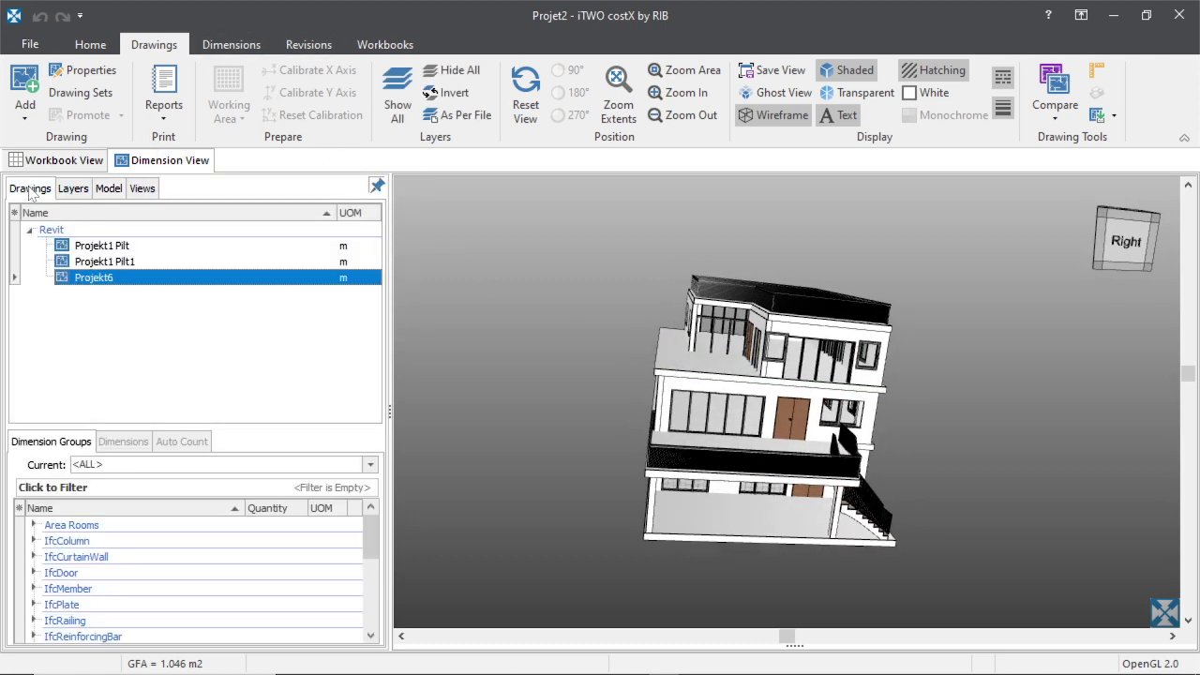
Show all layers of the Projekt6 drawing and select the root Drawing node in its model tree
left_click(404, 97)
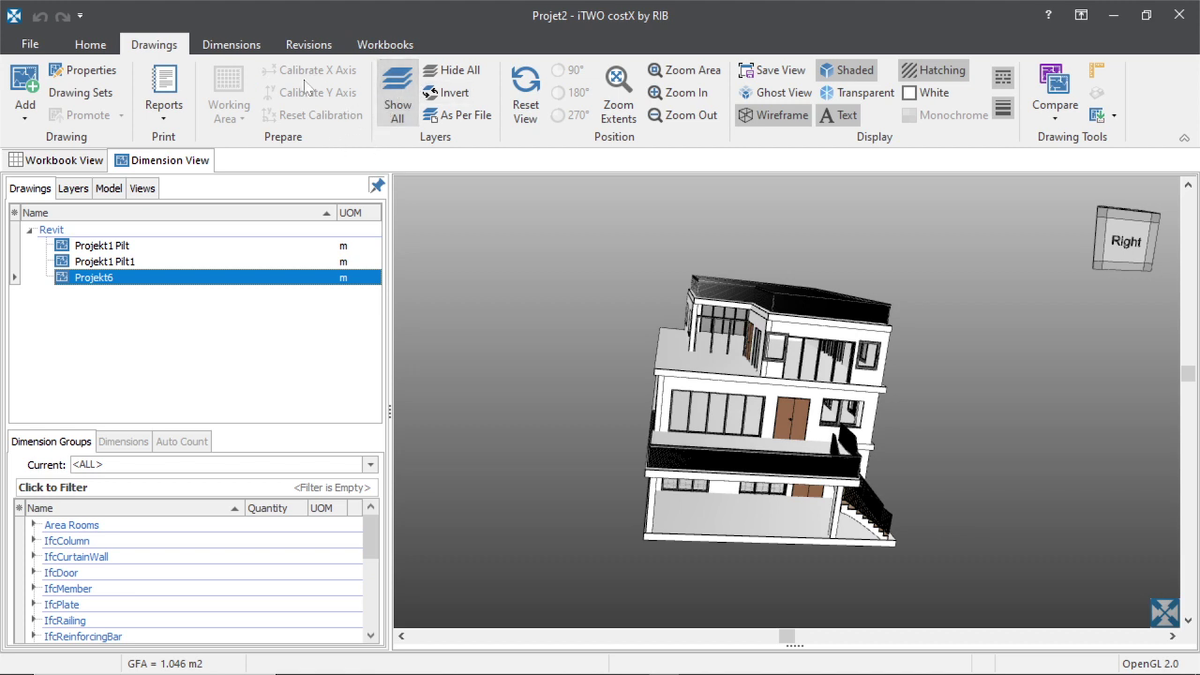
left_click(111, 191)
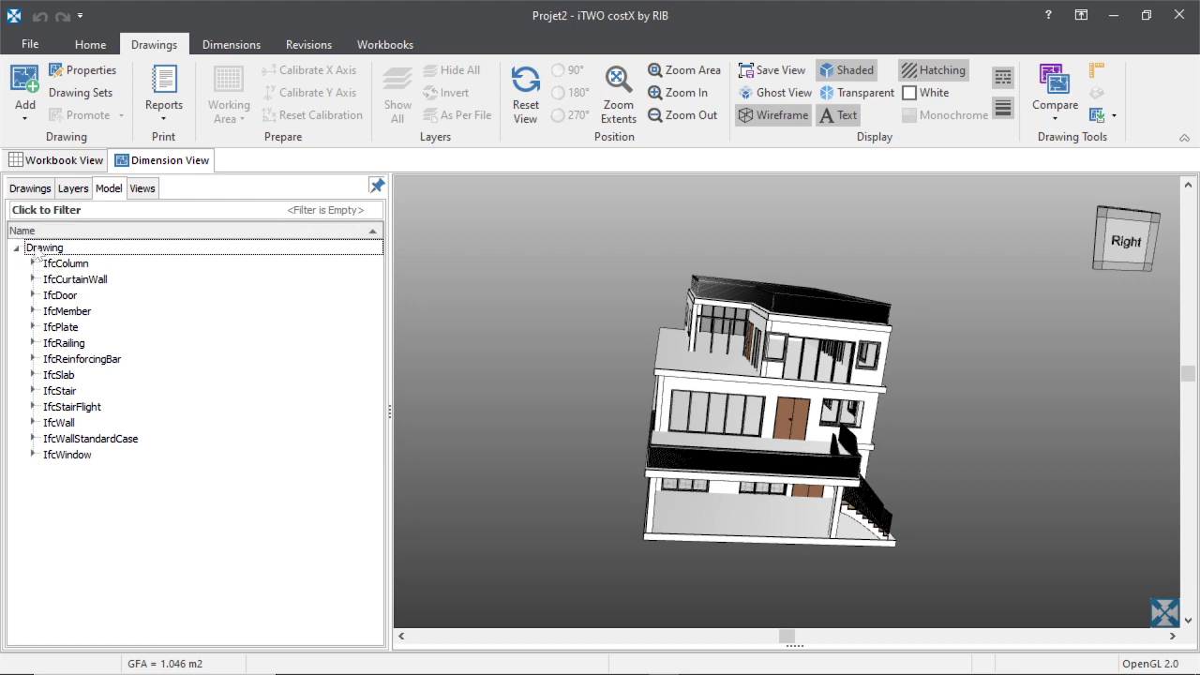
left_click(40, 249)
left_click(16, 249)
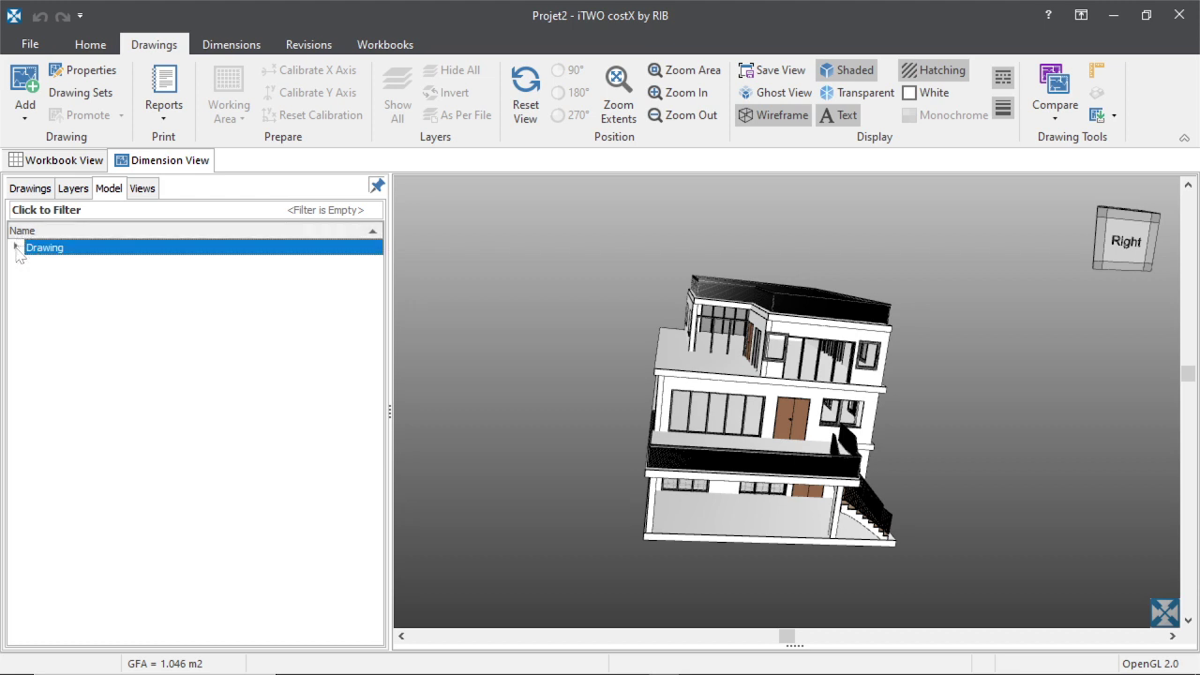
left_click(16, 249)
Isolate the IfcColumn and IfcCurtainWall categories in turn, and redisplay the complete house from the root Drawing node to inspect it from higher up
left_click(61, 264)
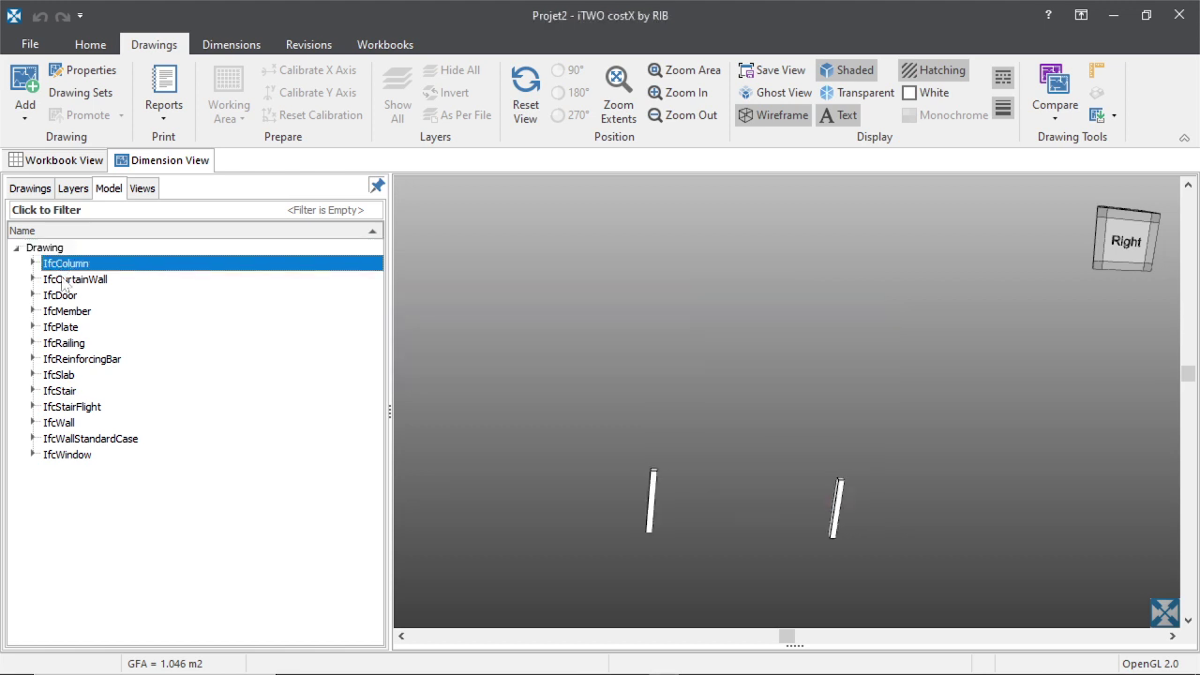
left_click(65, 279)
left_click(32, 249)
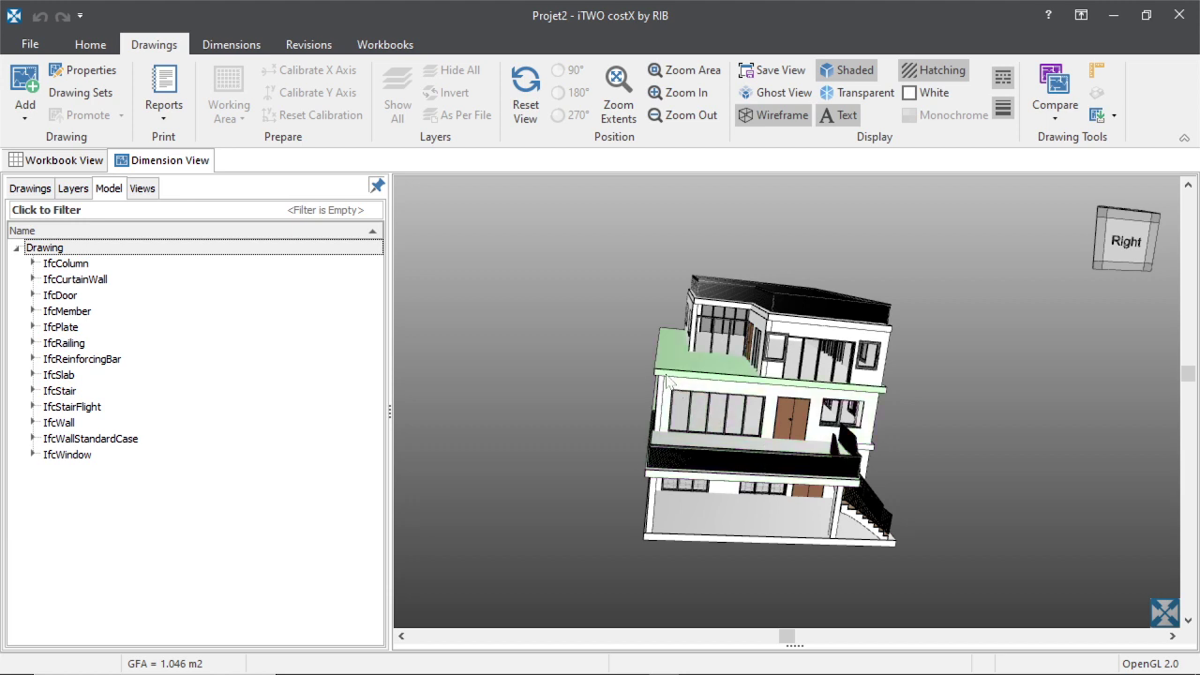
left_click_drag(666, 378, 669, 395)
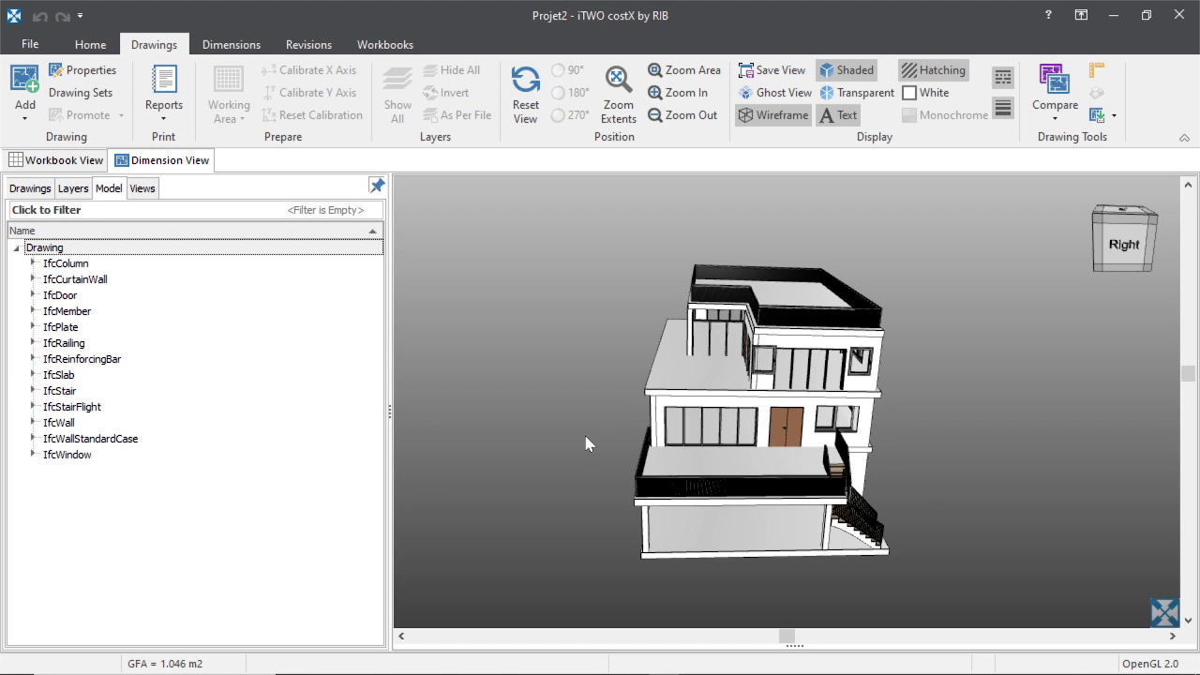
left_click(961, 498)
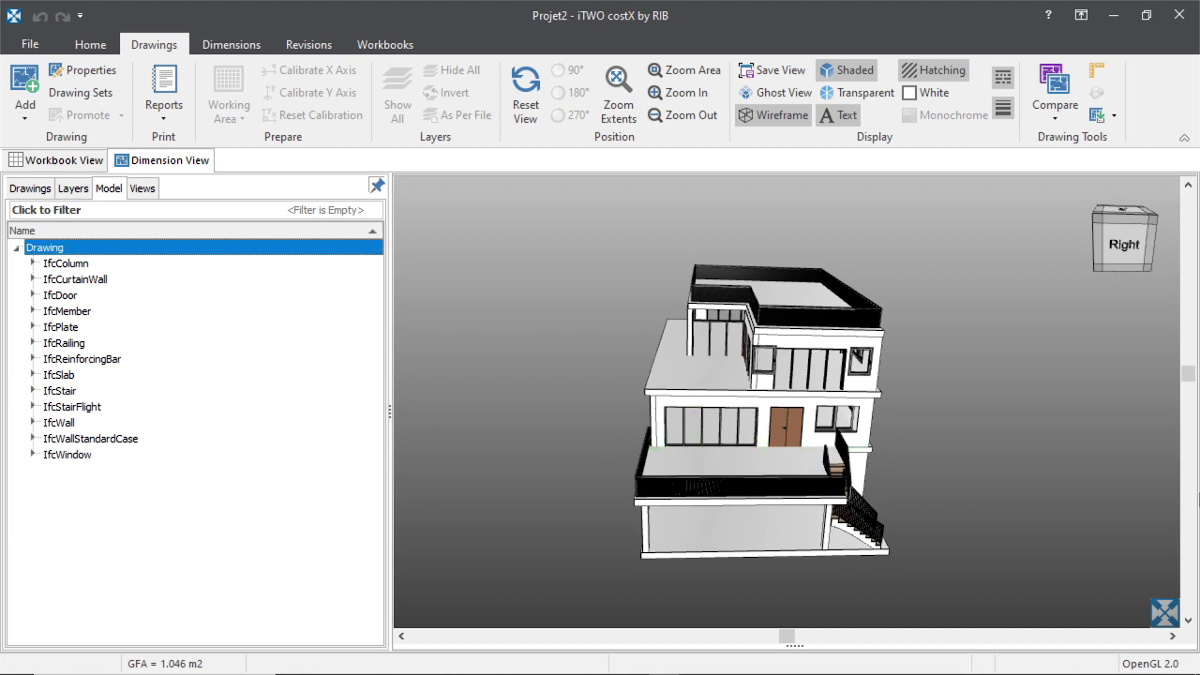